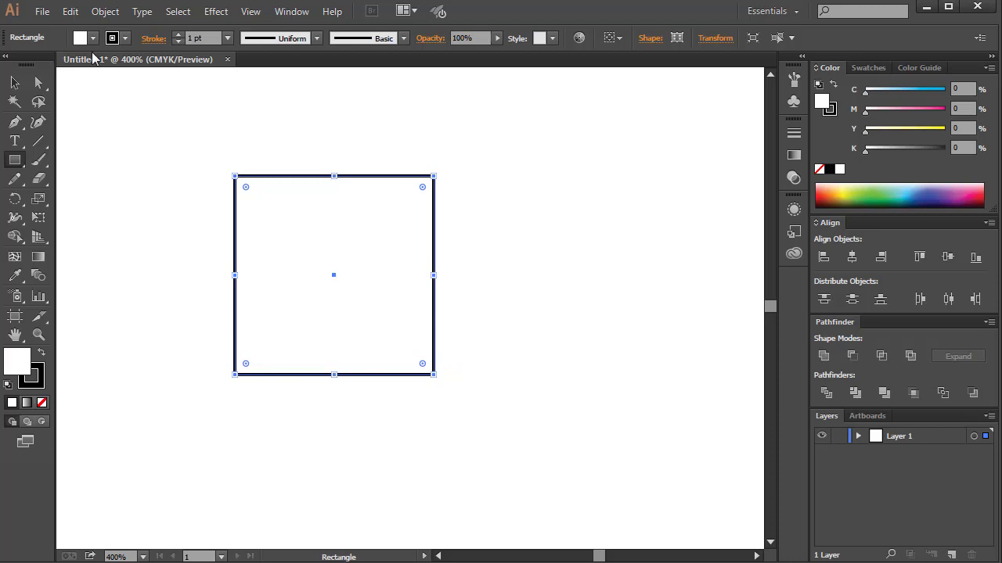
Remove the square's fill and set its stroke weight to 13 pt
left_click(93, 37)
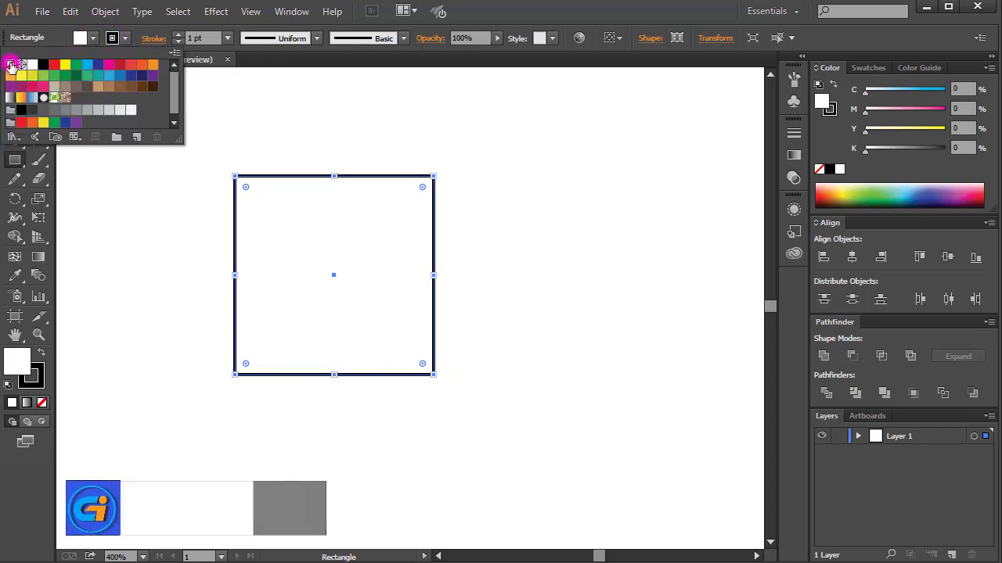
left_click(10, 66)
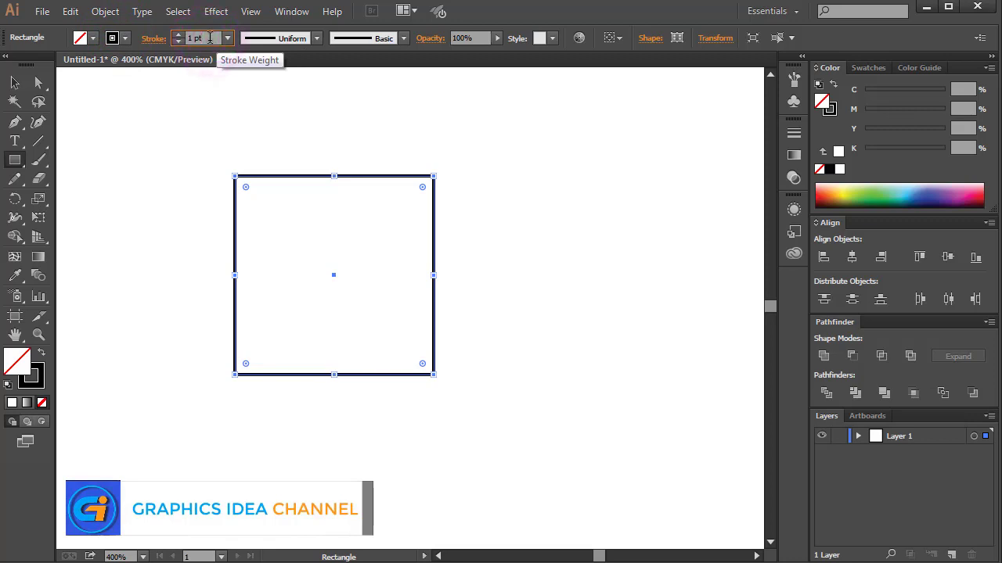
scroll(212, 45, "up", 9)
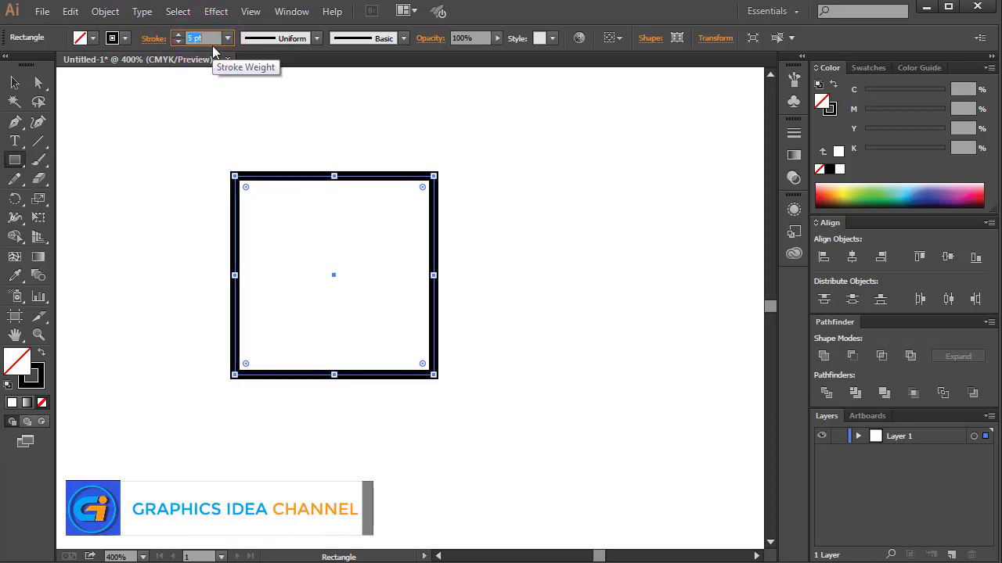
scroll(212, 46, "up", 2)
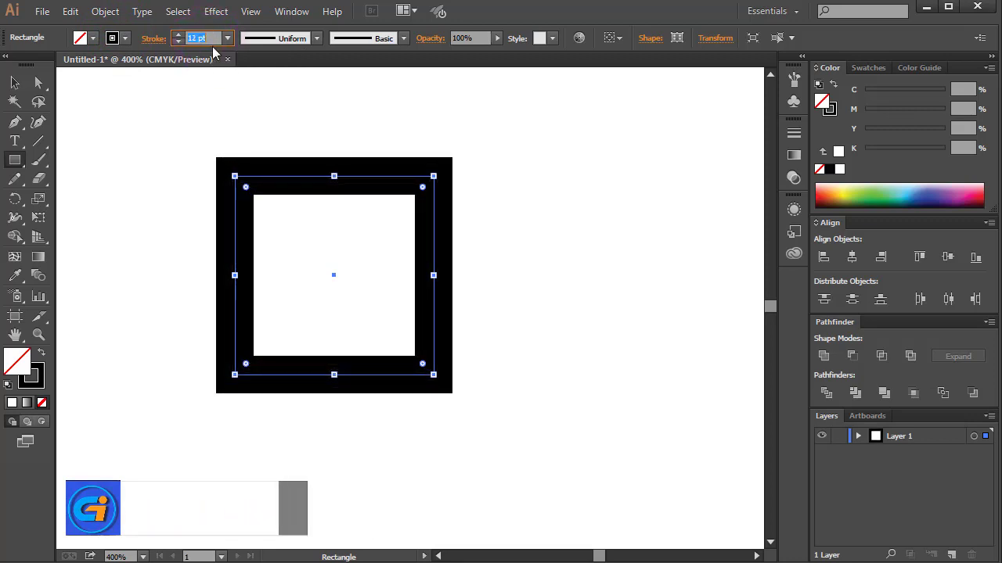
scroll(212, 49, "up", 1)
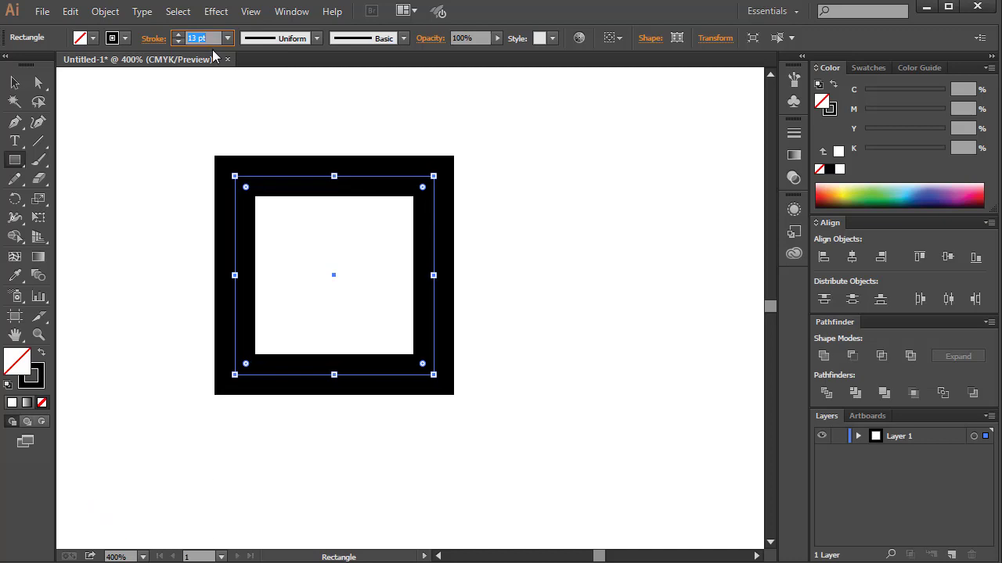
scroll(212, 49, "down", 1)
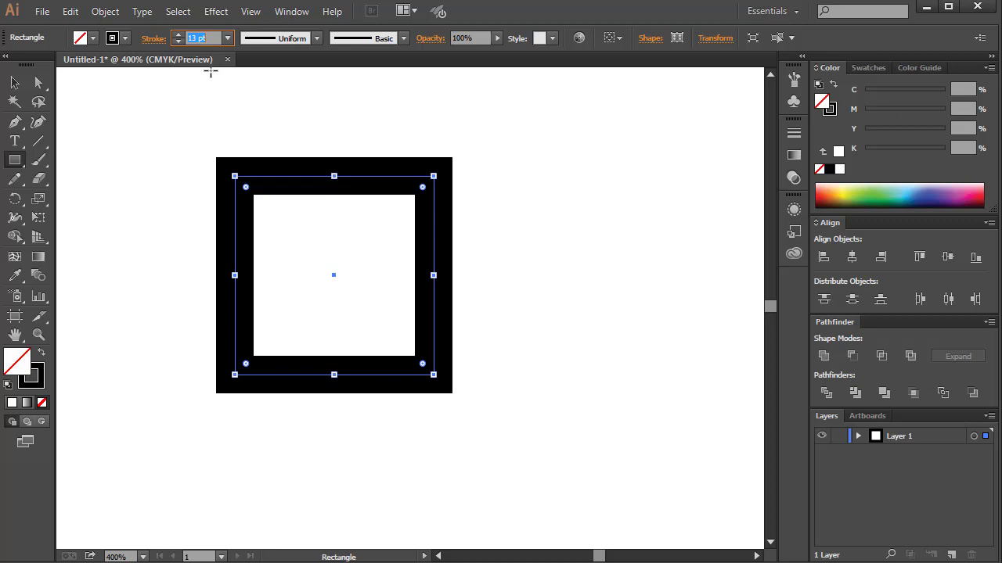
Expand the square's fill and stroke into a solid frame shape and activate the Direct Selection tool
left_click(14, 82)
left_click(183, 110)
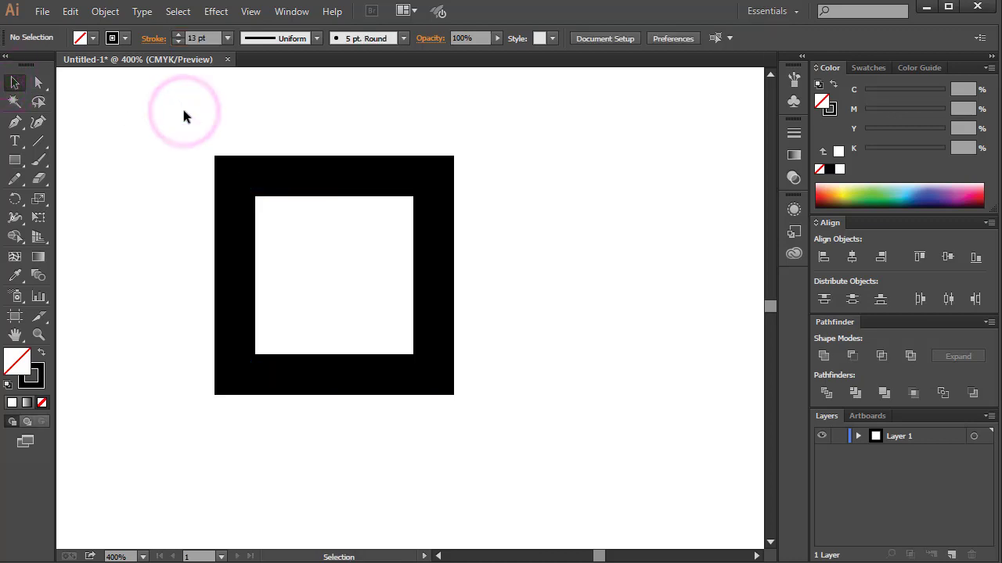
left_click_drag(278, 224, 279, 199)
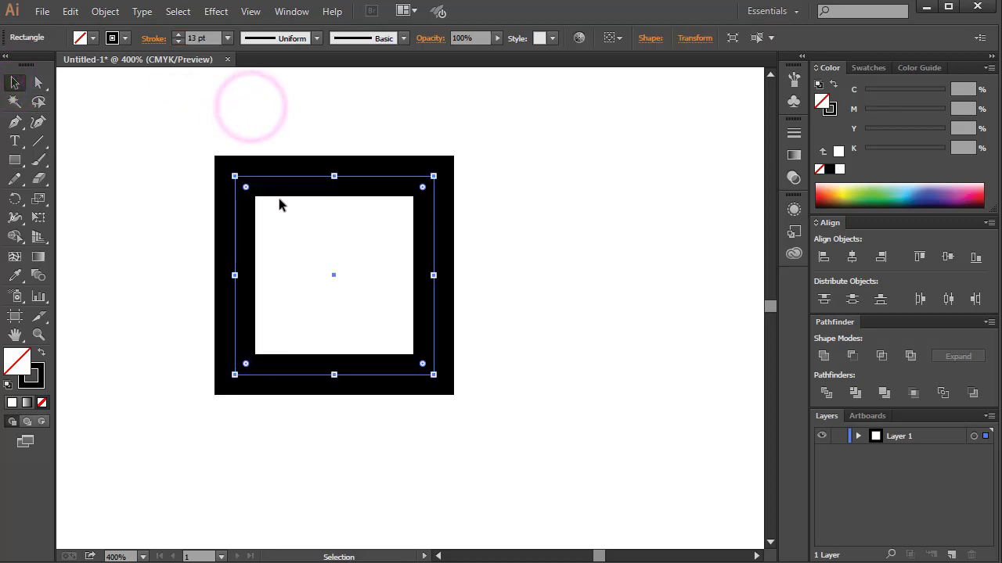
left_click(105, 14)
left_click(138, 181)
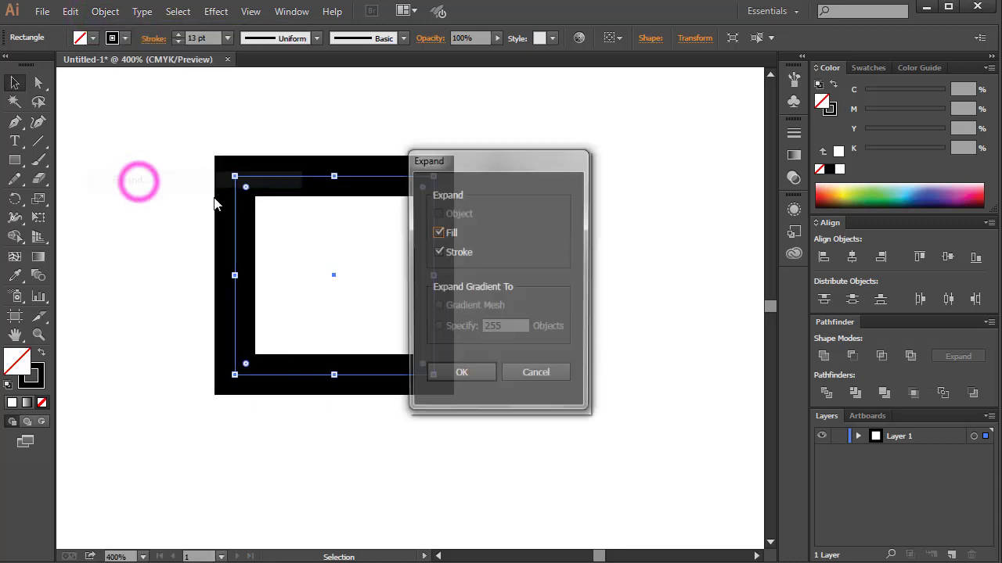
left_click(461, 377)
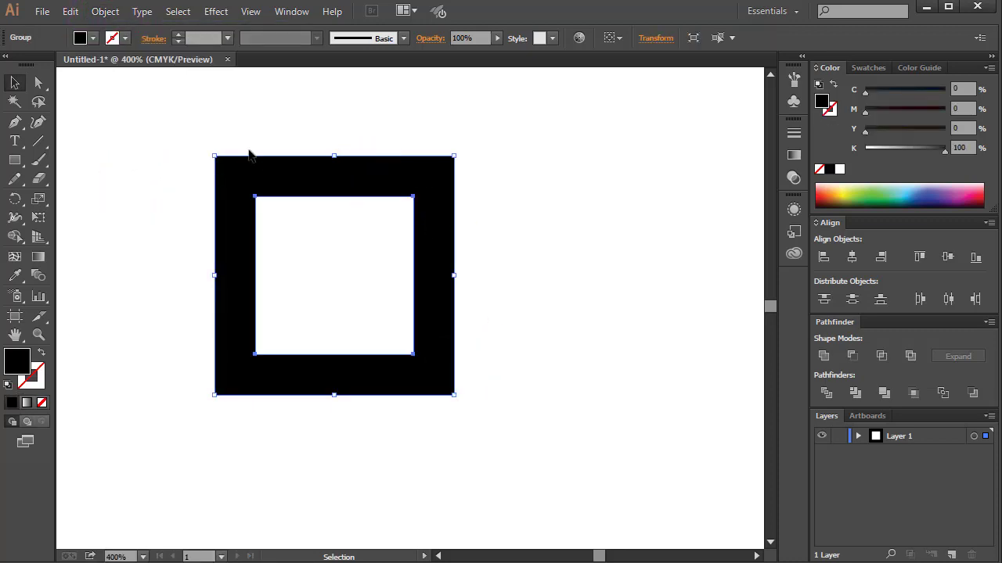
left_click(39, 83)
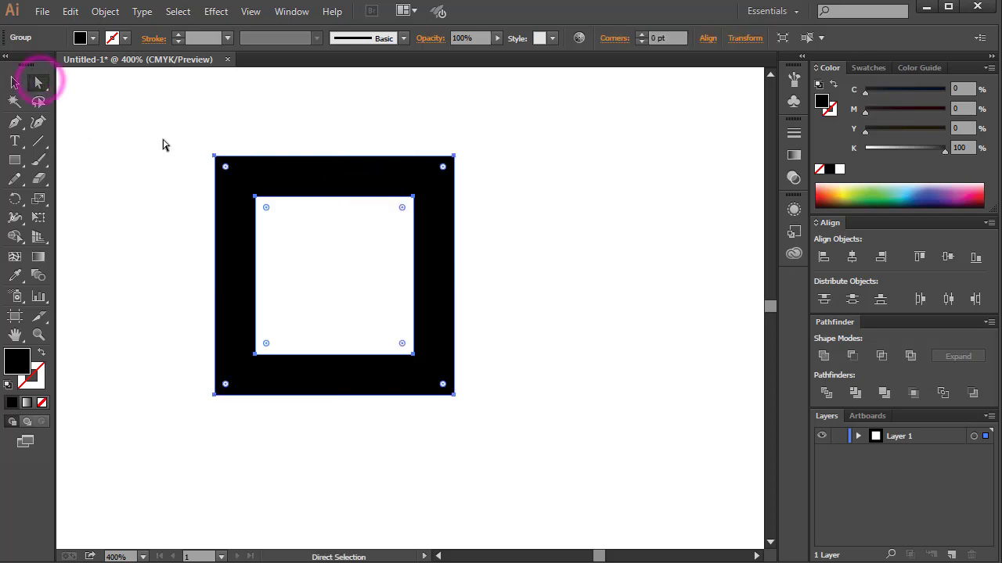
left_click(214, 155)
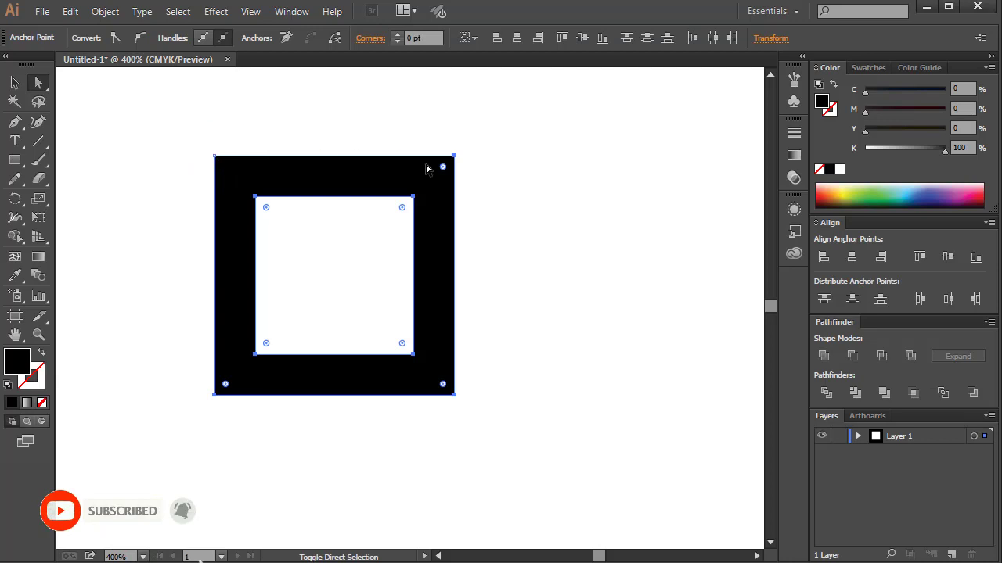
left_click(453, 156, "shift")
left_click_drag(474, 375, 451, 412)
left_click_drag(191, 381, 228, 405)
key("ctrl+z")
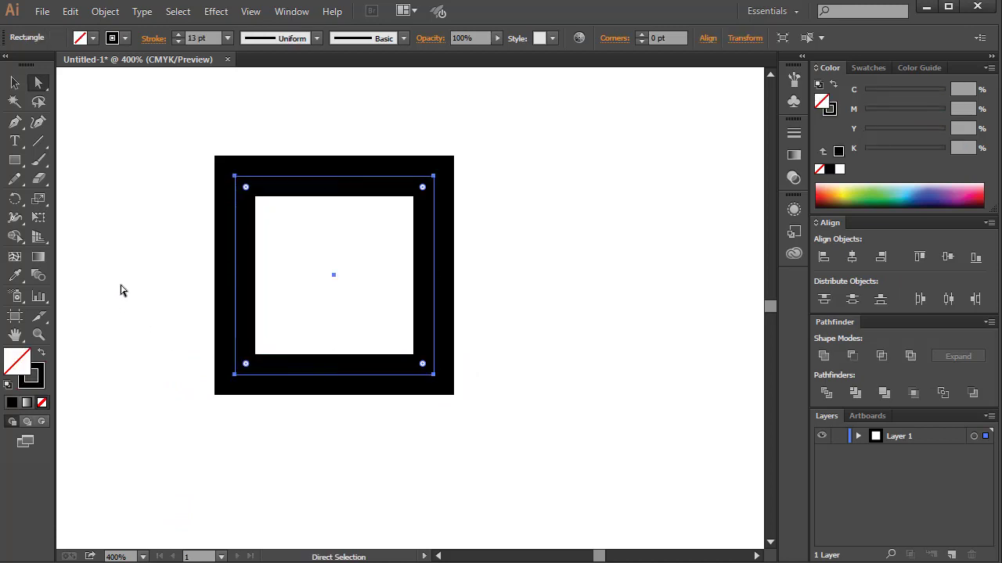
left_click(122, 288)
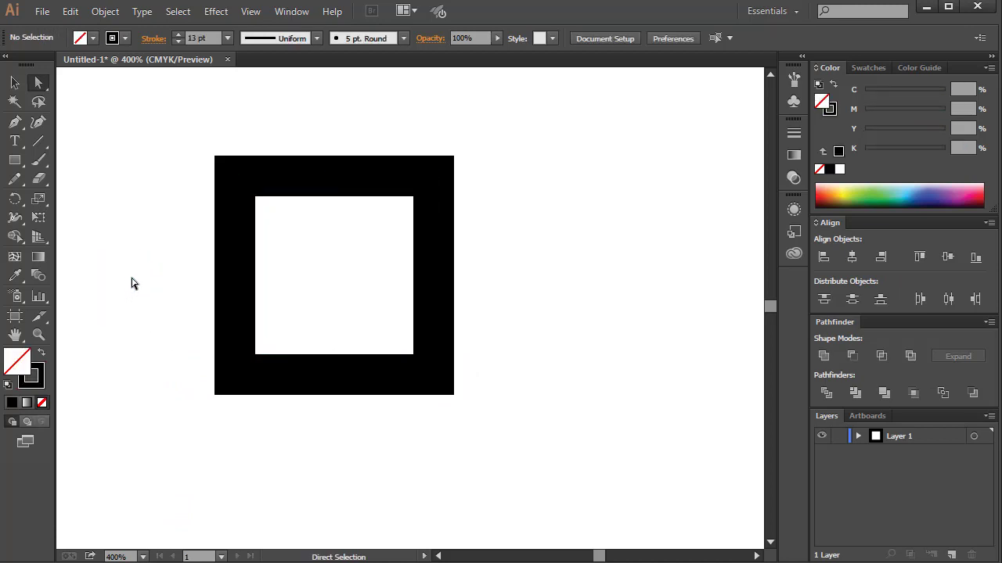
key("ctrl+shift+z")
left_click(154, 211)
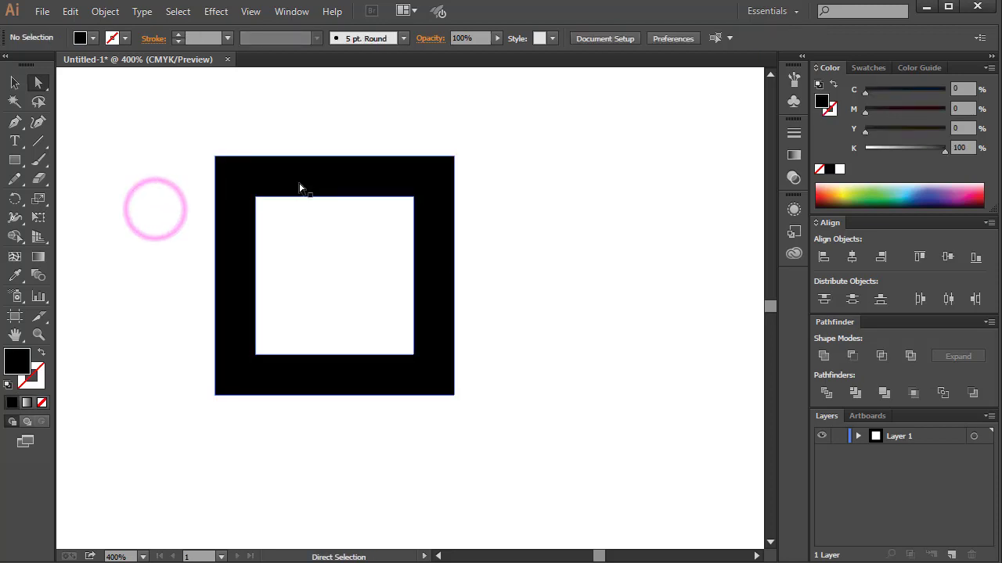
Round the four outer corners of the black frame while keeping its inner corners square
left_click(273, 170)
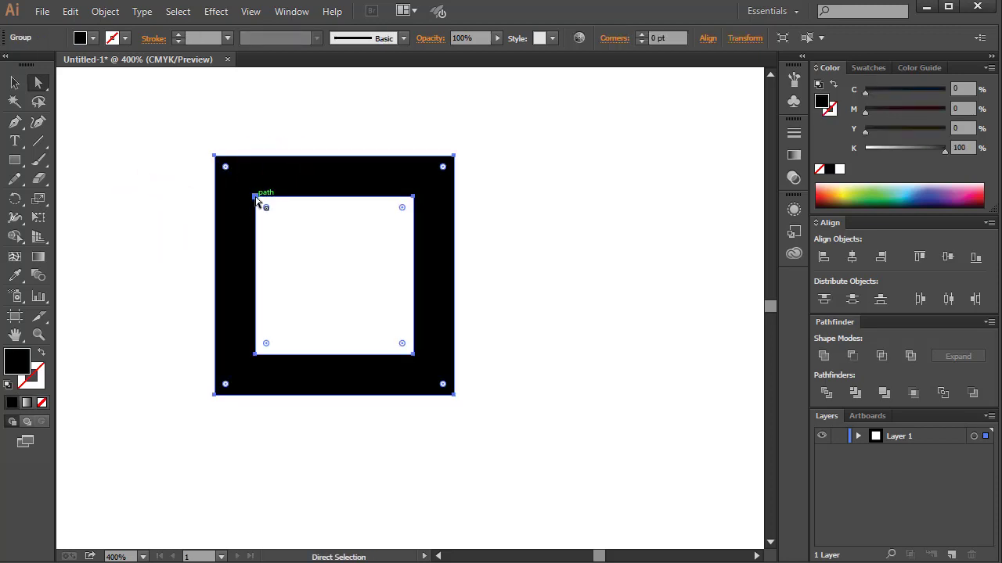
left_click(258, 200)
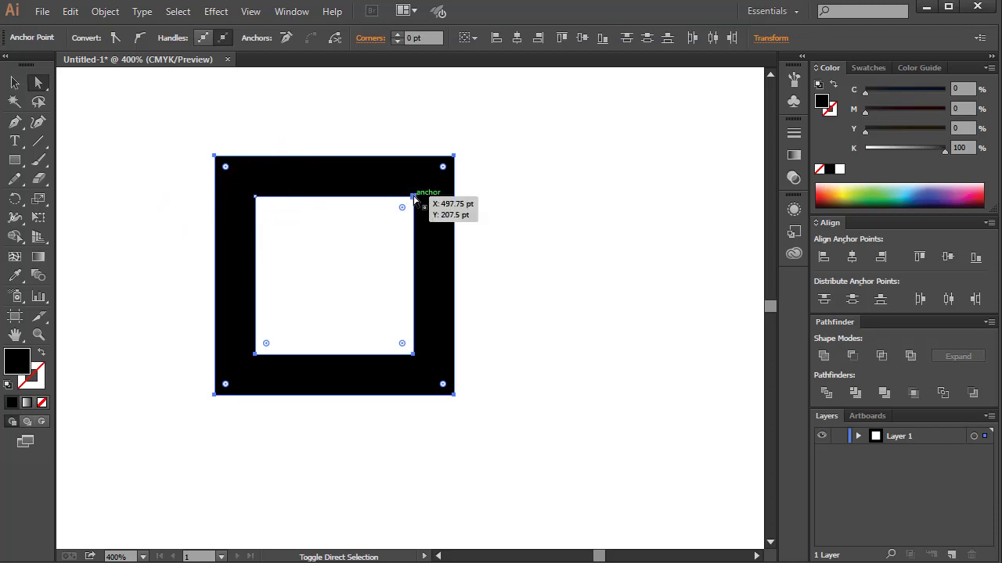
left_click(413, 196, "shift")
left_click(413, 354, "shift")
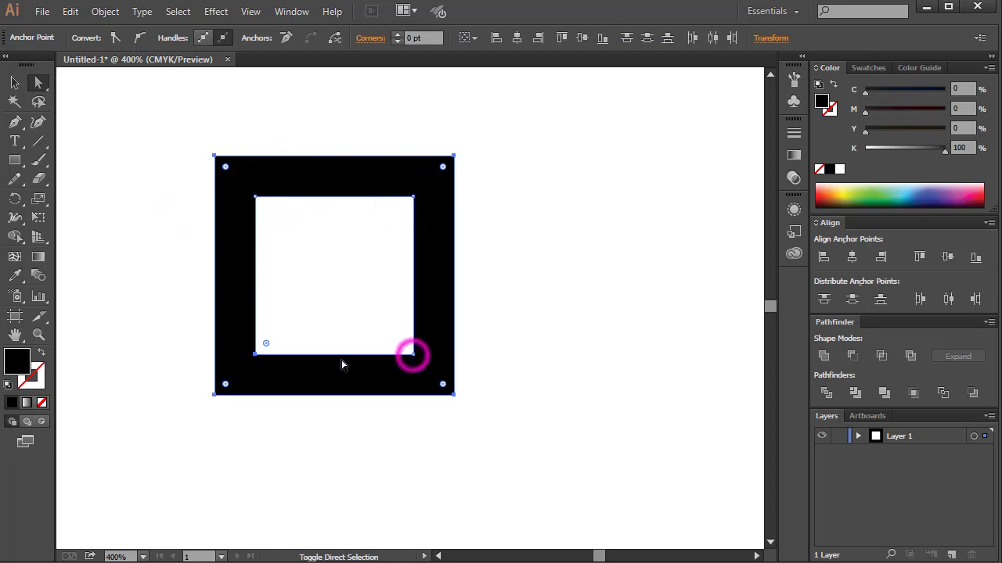
left_click(255, 354, "shift")
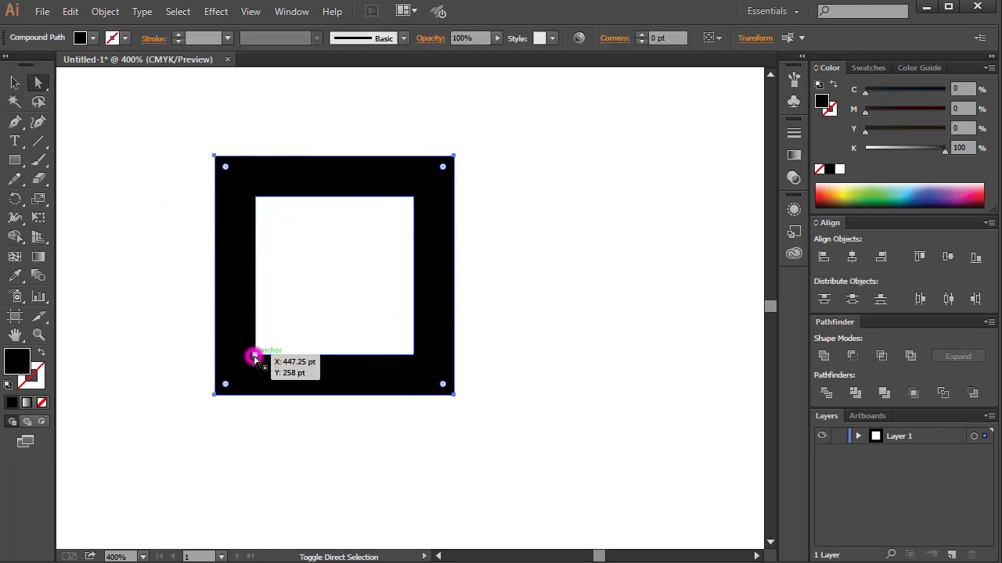
left_click(454, 156)
left_click_drag(445, 170, 407, 202)
left_click(515, 191)
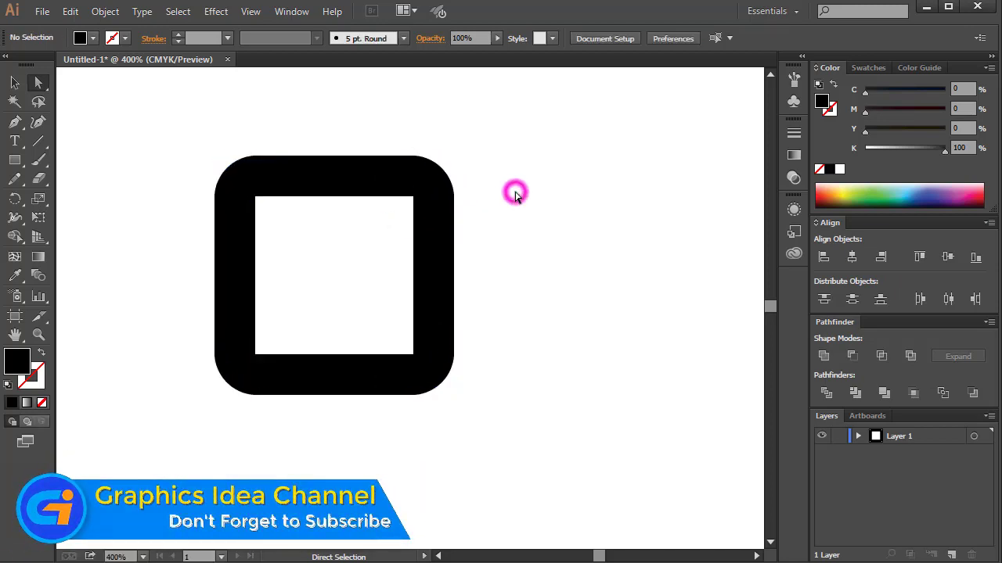
left_click(188, 146)
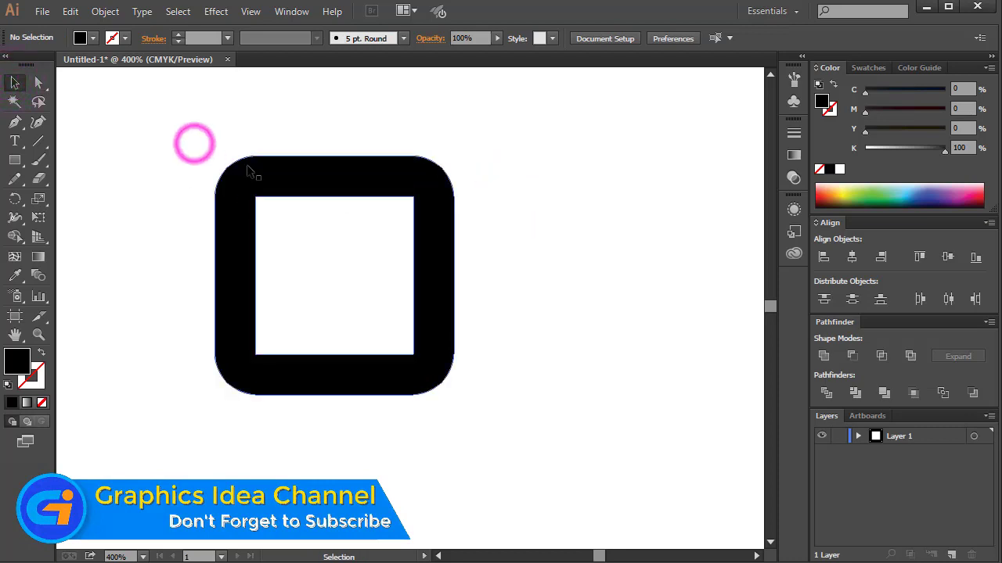
left_click(327, 173)
left_click(345, 121)
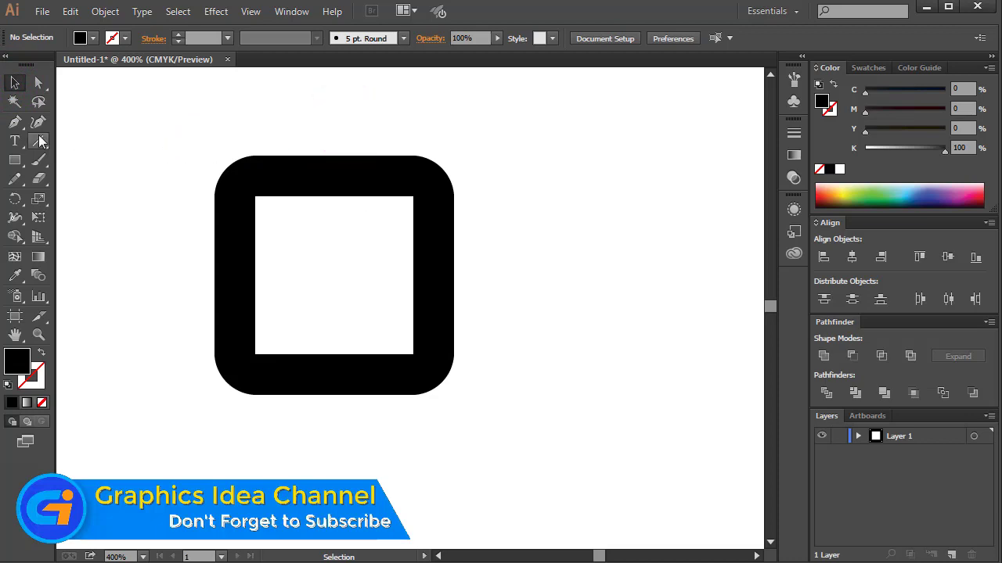
Draw a narrow black vertical rectangle from the frame's top side down into the left half of the opening
left_click(16, 160)
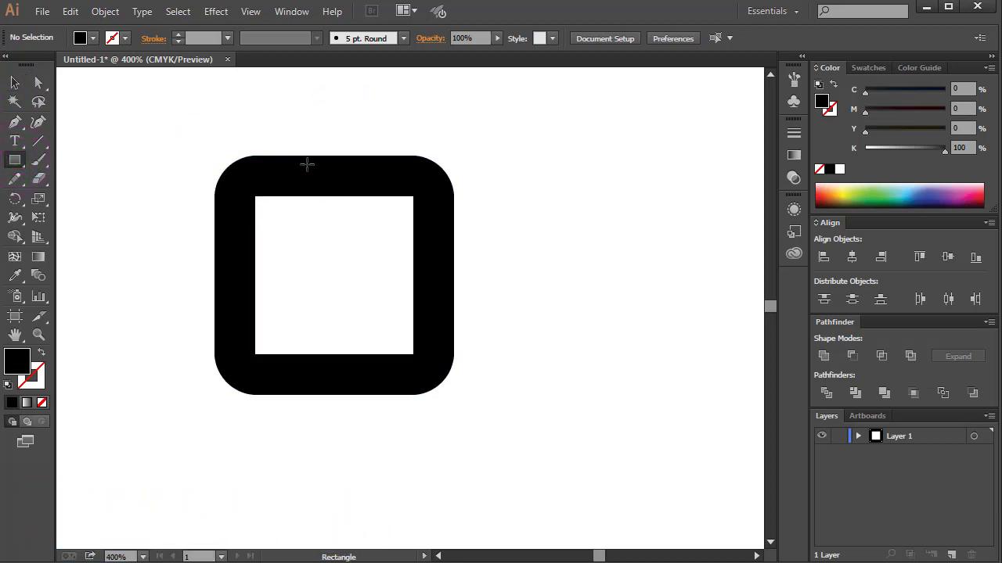
left_click_drag(291, 171, 324, 312)
left_click(14, 83)
left_click(125, 106)
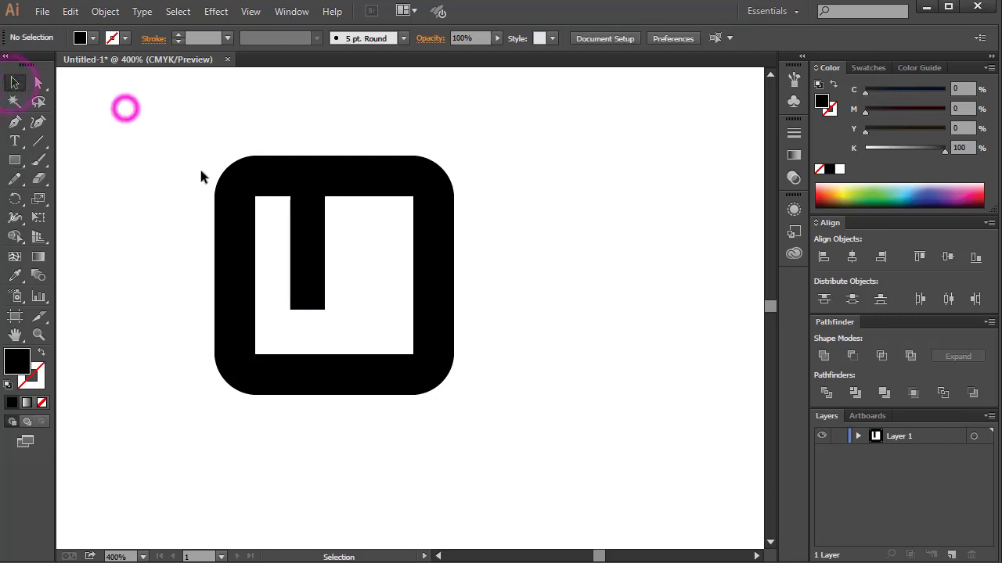
Align the vertical bar's top with the frame's upper outer edge and extend its lower end slightly downward
left_click_drag(311, 251, 304, 227)
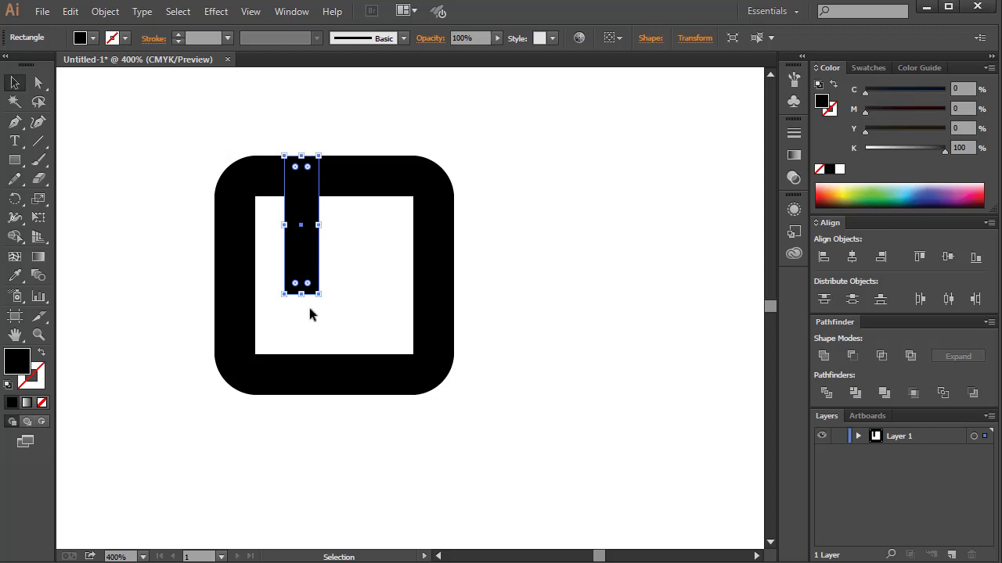
left_click(315, 310)
left_click(302, 268)
left_click(302, 293)
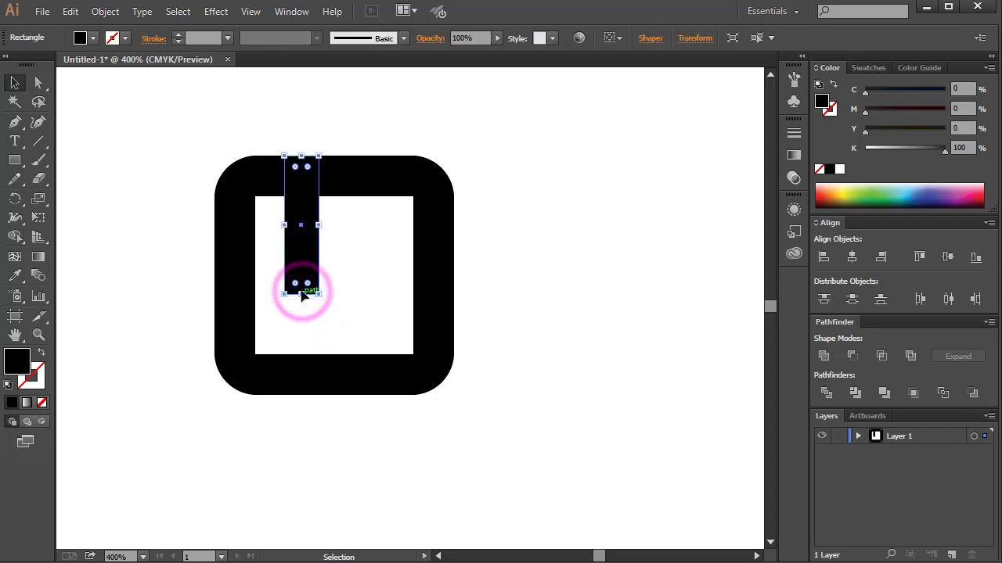
left_click_drag(302, 293, 302, 303)
left_click(353, 263)
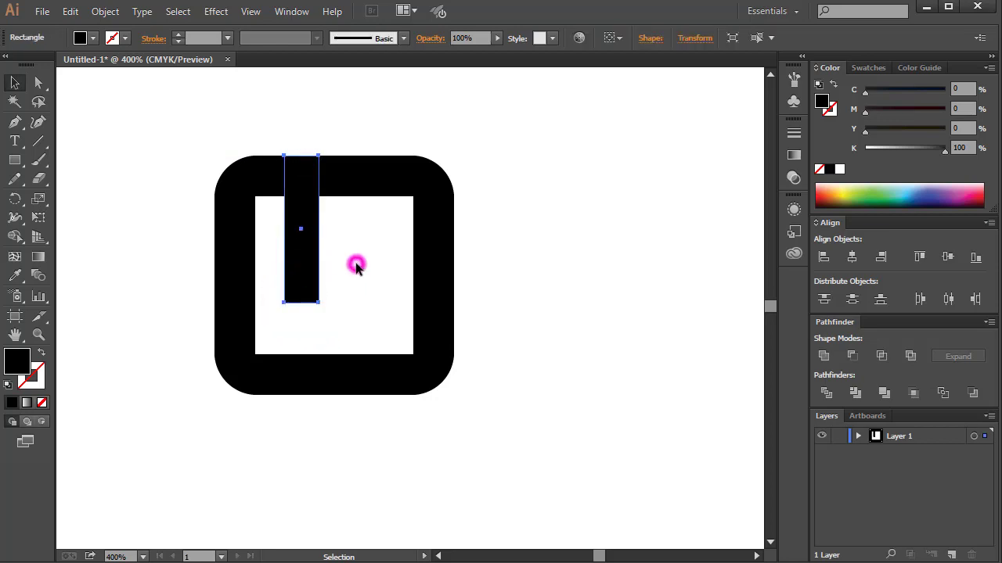
Duplicate the vertical bar onto the frame's bottom side and nudge the copy right into the opening's right half
left_click(299, 232)
left_click_drag(301, 258, 357, 345)
key("Right")
key("Right")
key("Right")
key("Right")
key("Right")
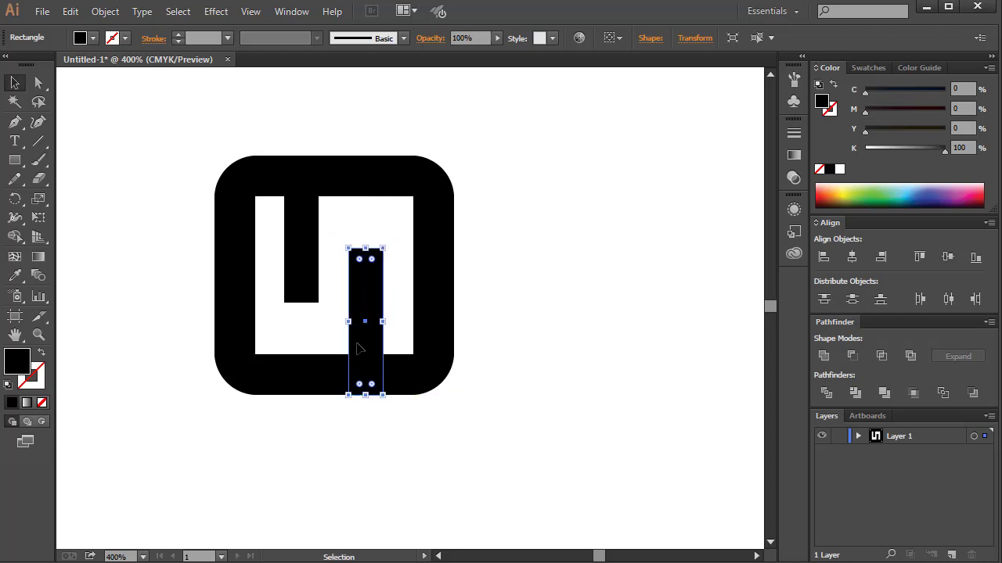
Nudge both vertical bars slightly left and extend their free ends further into the opening
left_click(297, 269)
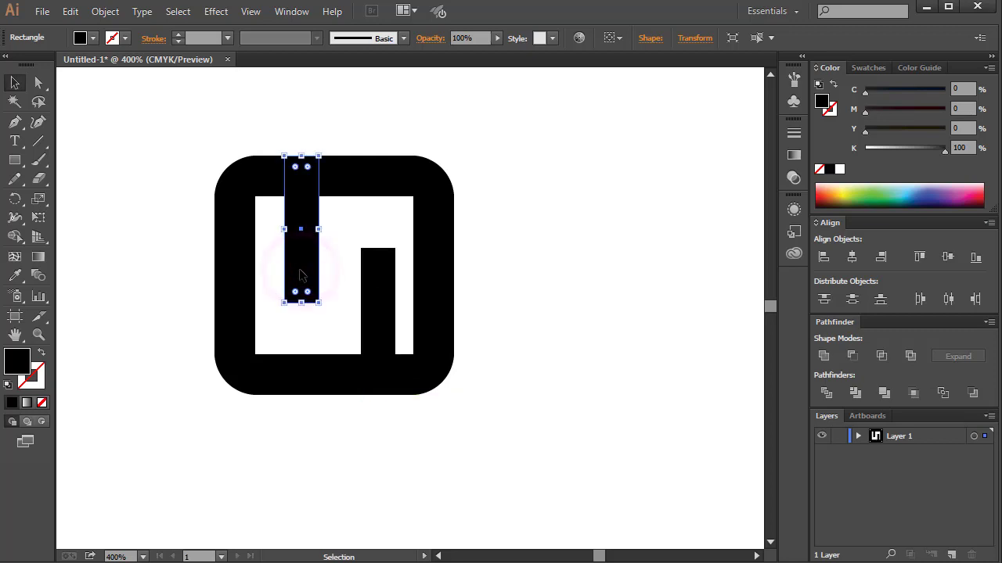
key("Left")
left_click(379, 323)
key("Left")
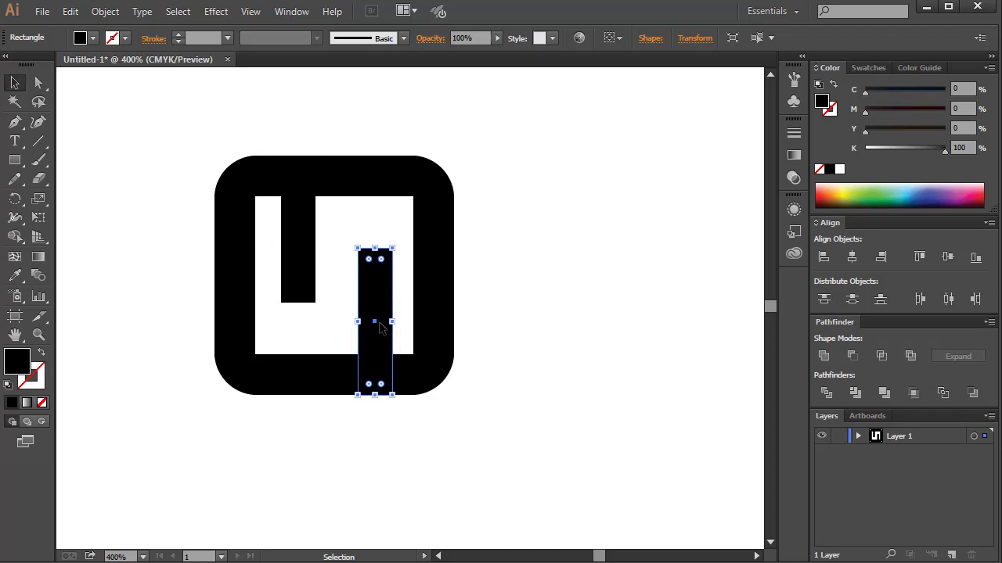
key("Left")
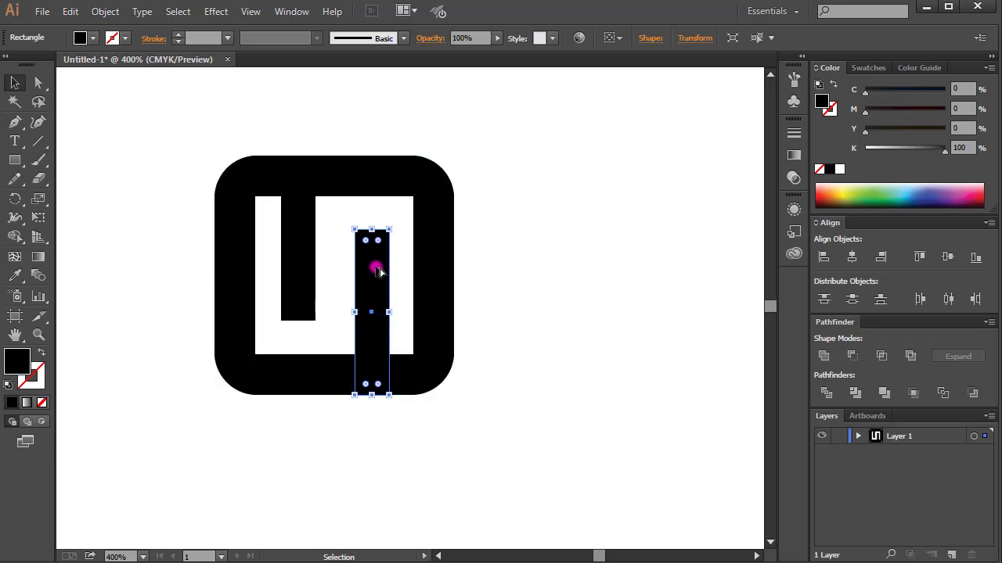
Make a horizontal copy of a bar and place it as a crossbar joining the two vertical bars at mid-height
left_click_drag(379, 272, 554, 272)
left_click_drag(566, 222, 389, 267)
left_click(530, 222)
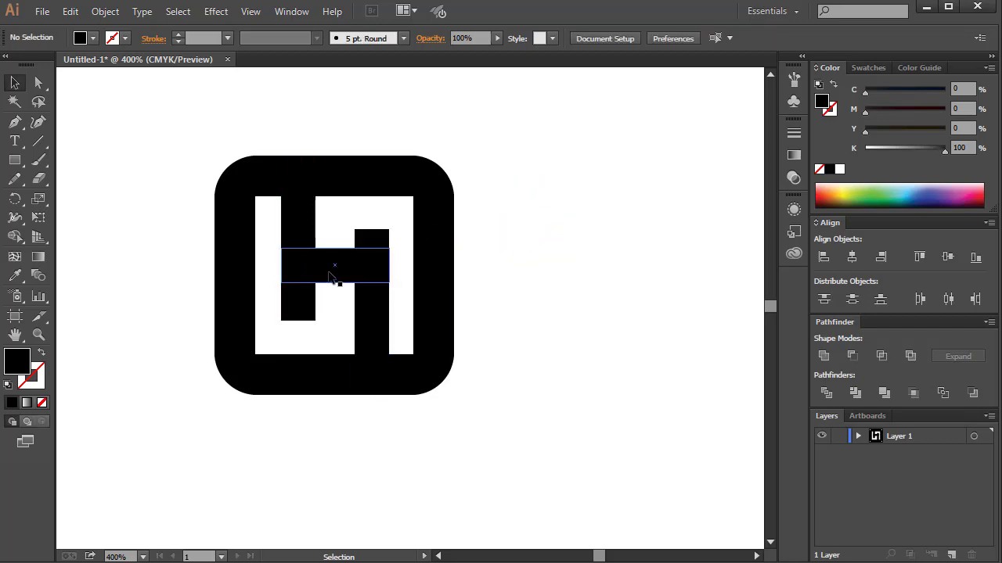
left_click_drag(332, 277, 335, 282)
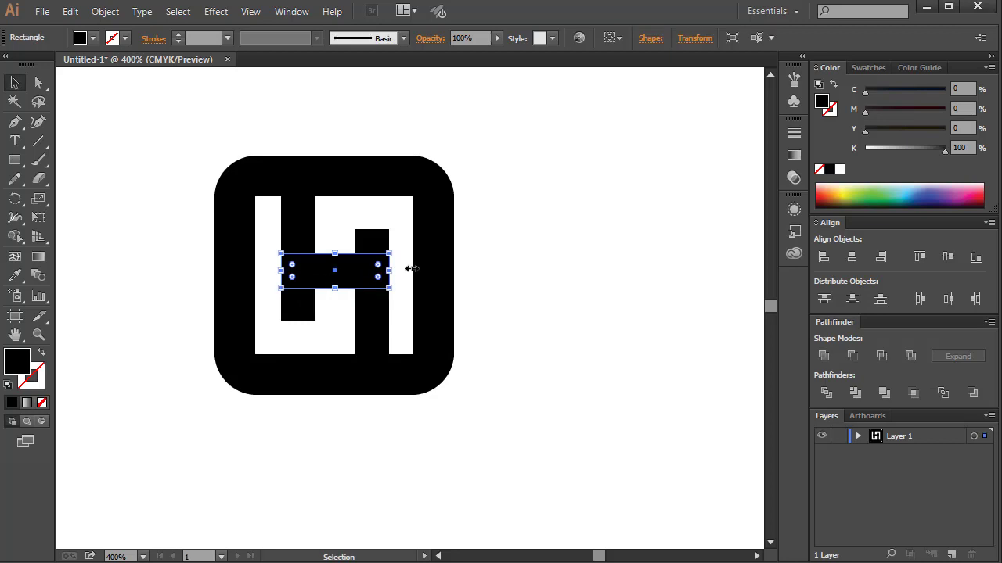
left_click(572, 207)
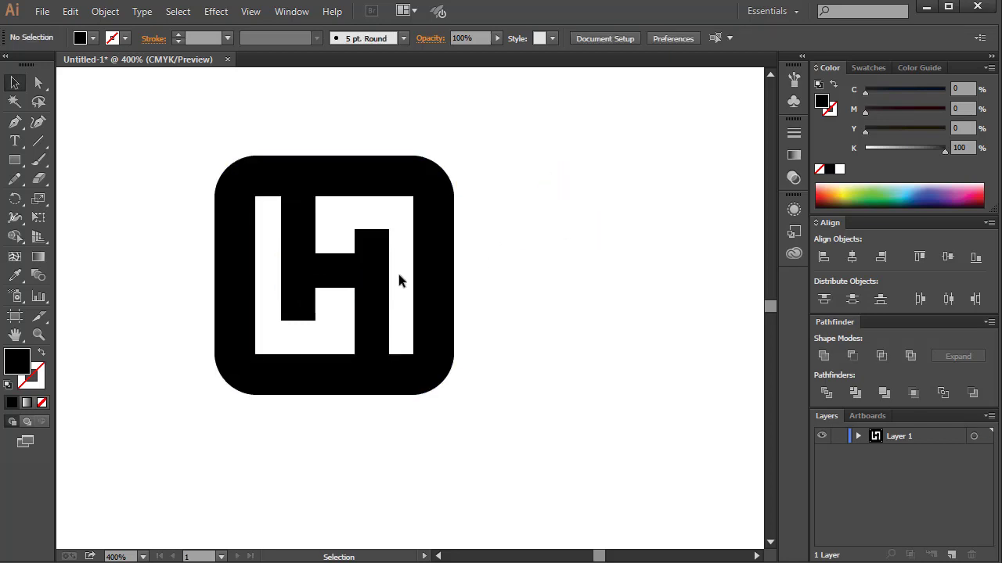
Extend the right bar's free end upward and the left bar's free end downward, narrowing the gaps to the frame
left_click(374, 233)
left_click_drag(373, 229, 375, 219)
left_click(298, 235)
left_click_drag(298, 196, 298, 156)
mouse_move(298, 321)
left_mouse_down()
mouse_move(302, 313)
mouse_move(297, 331)
left_mouse_up()
left_click(543, 223)
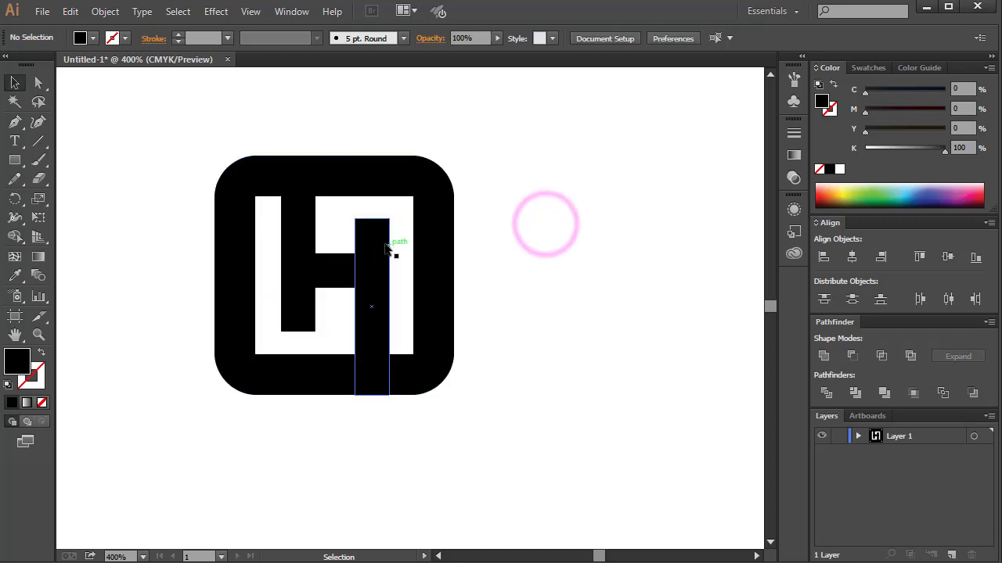
Nudge the crossbar slightly down between the vertical bars and unite the frame and all bars into a single shape
left_click(349, 281)
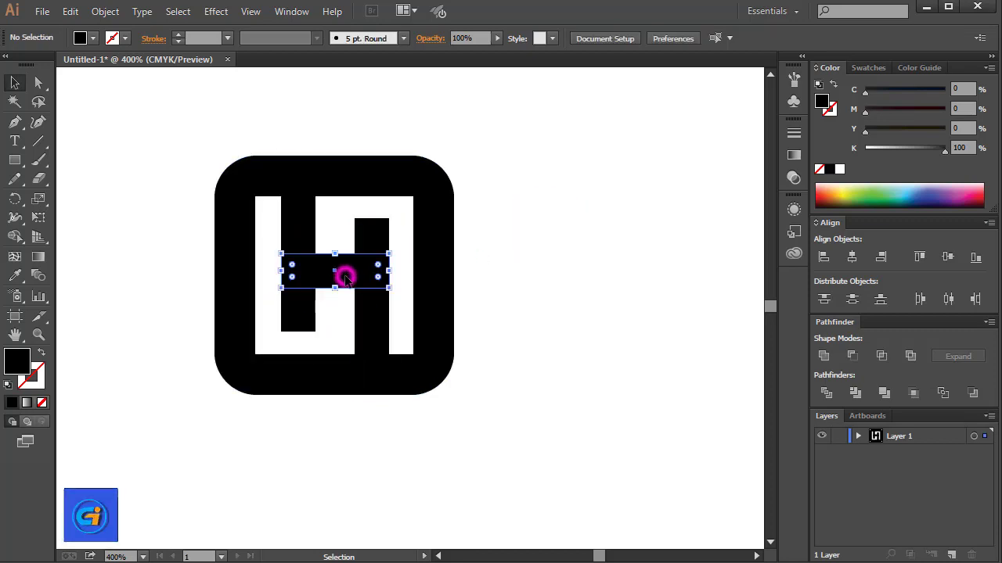
left_click(532, 227)
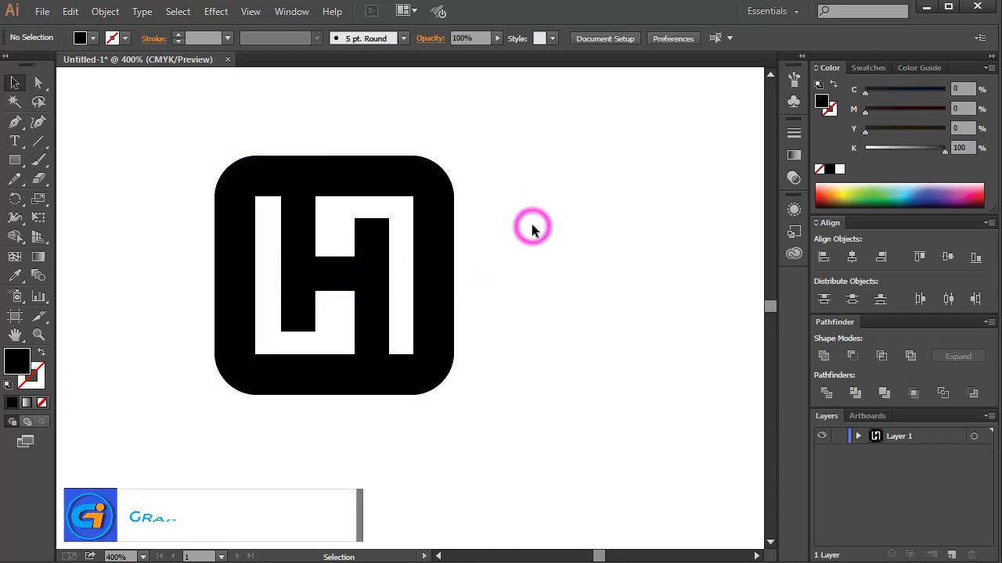
left_click_drag(130, 112, 479, 406)
right_click(336, 242)
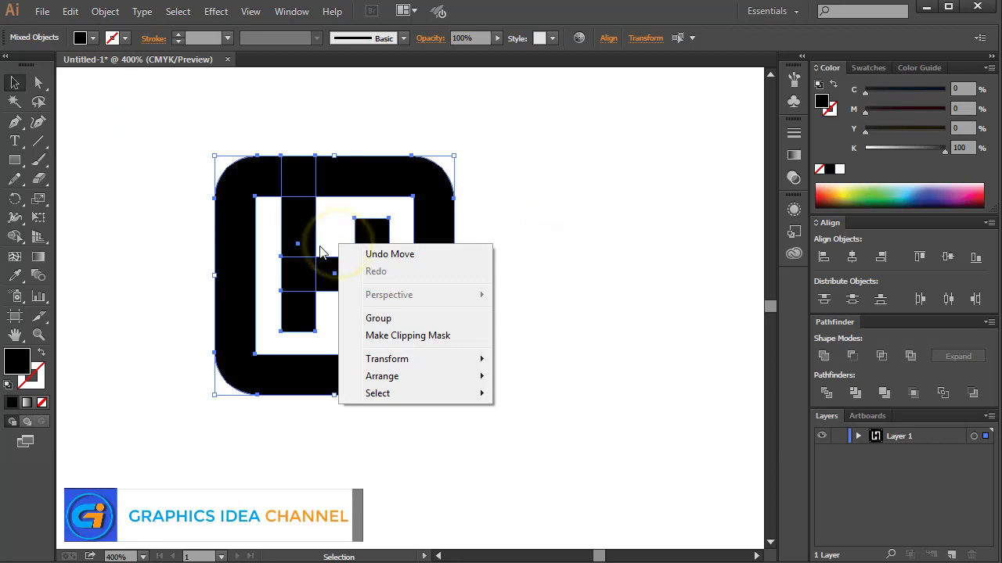
left_click(320, 242)
left_click_drag(188, 127, 467, 432)
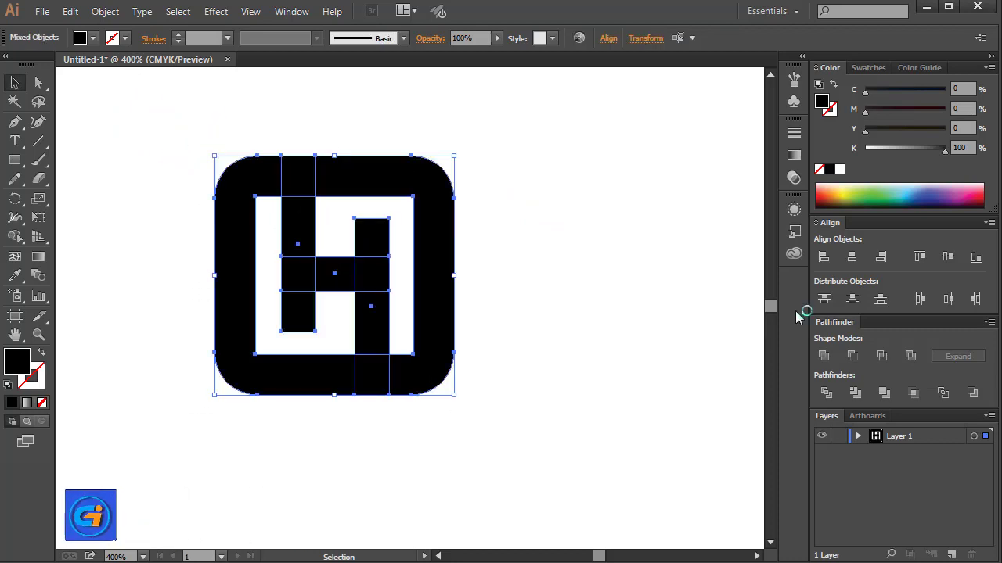
left_click(825, 356)
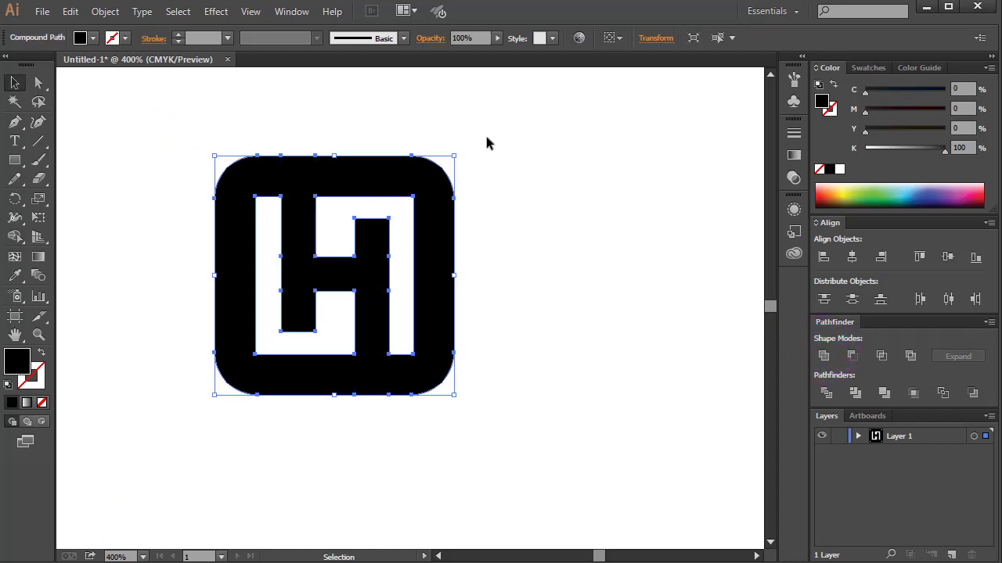
Rotate the united logo into a 45° diamond with the H's two long bars running from upper left to lower right
left_click_drag(454, 149, 574, 257)
left_click(607, 232)
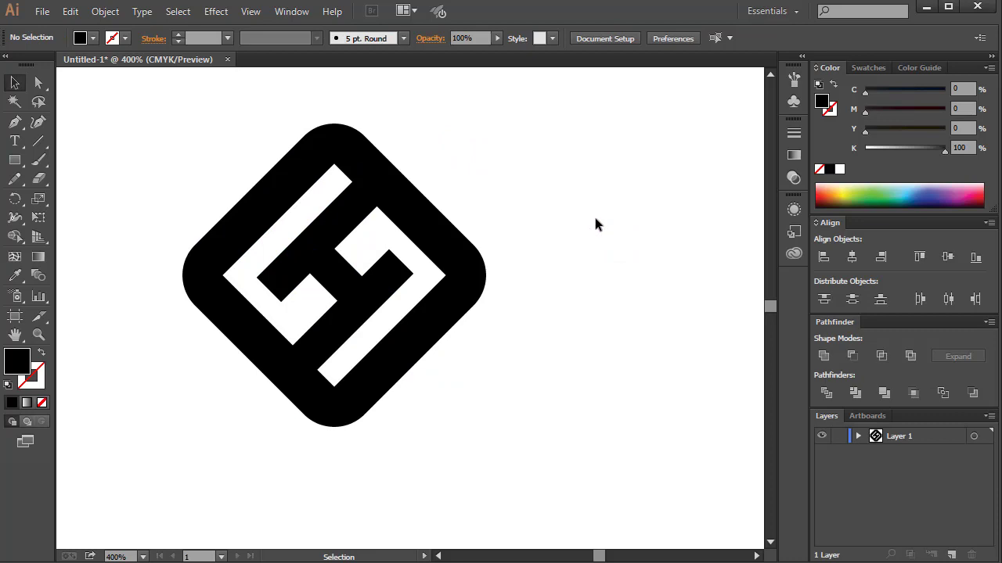
left_click_drag(159, 146, 498, 400)
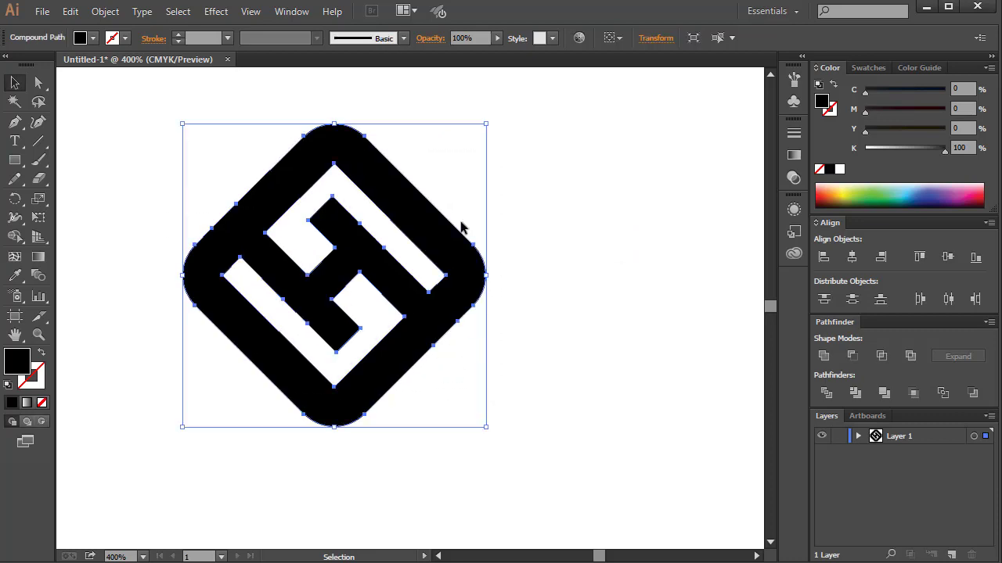
Fill the diamond logo with the pure cyan swatch (C 100, M 0, Y 0, K 0)
left_click(80, 38)
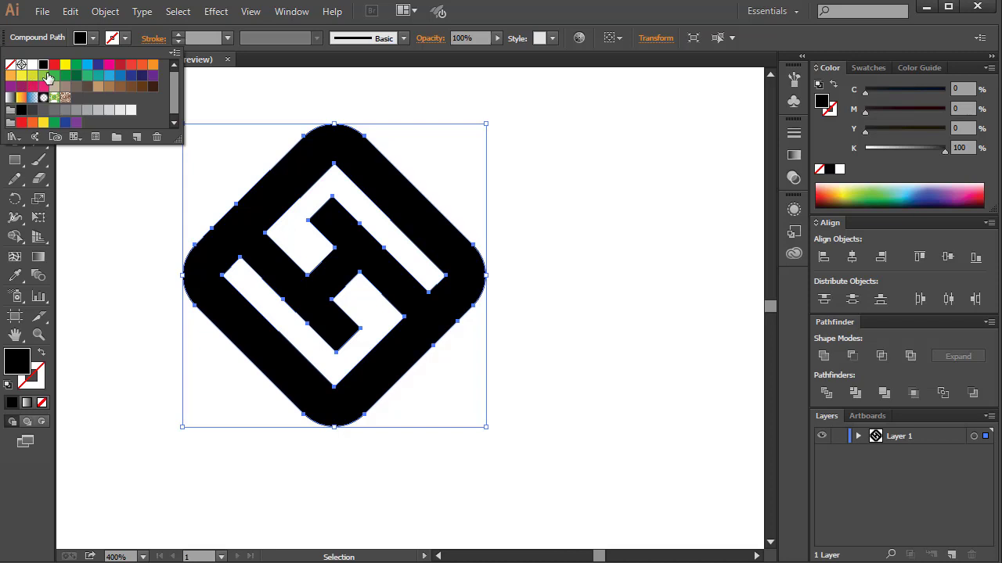
left_click(86, 65)
left_click(591, 222)
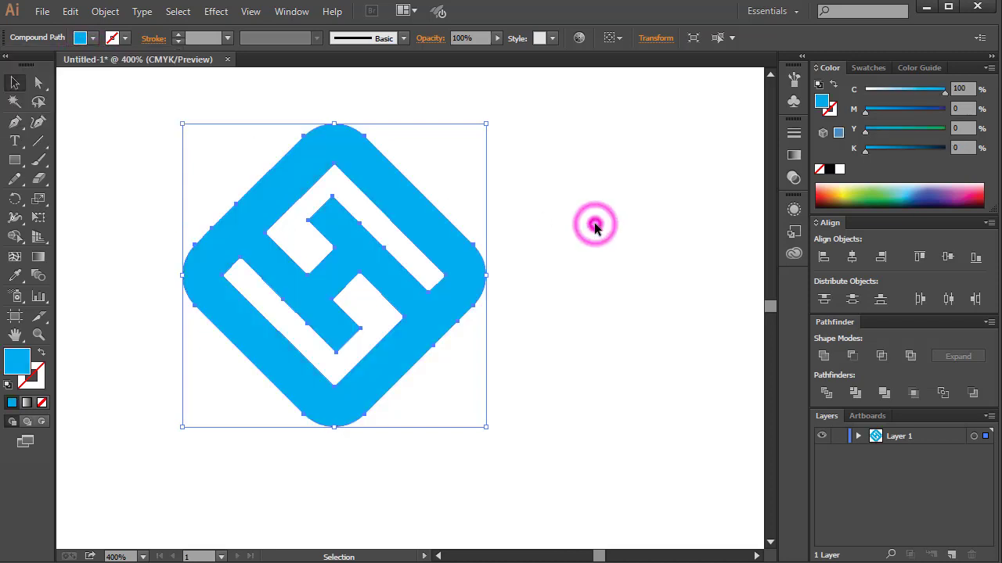
Add the text "Logo Name Here" below the diamond and enlarge it to about 16.22 pt, roughly centred under the logo
left_click(15, 142)
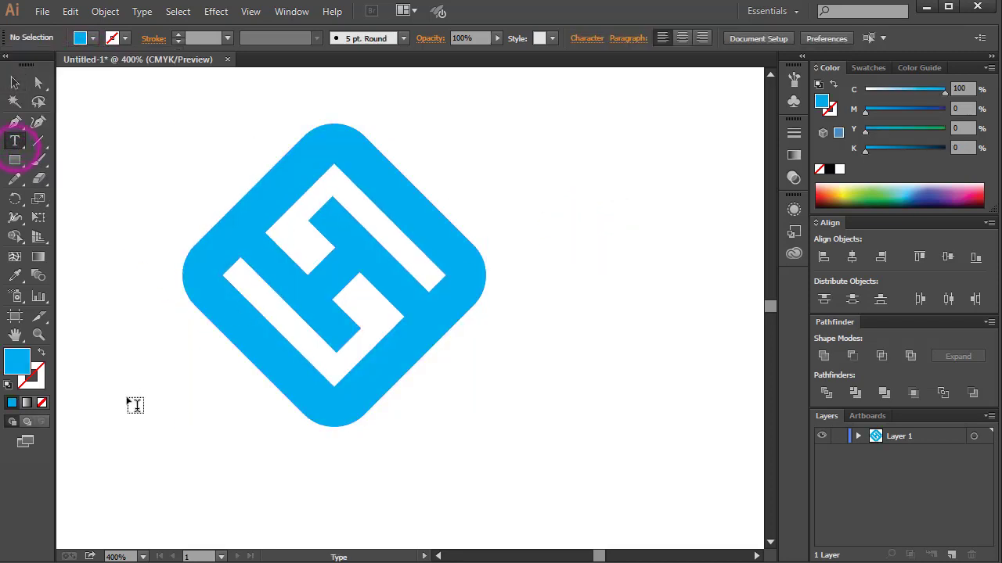
left_click(151, 470)
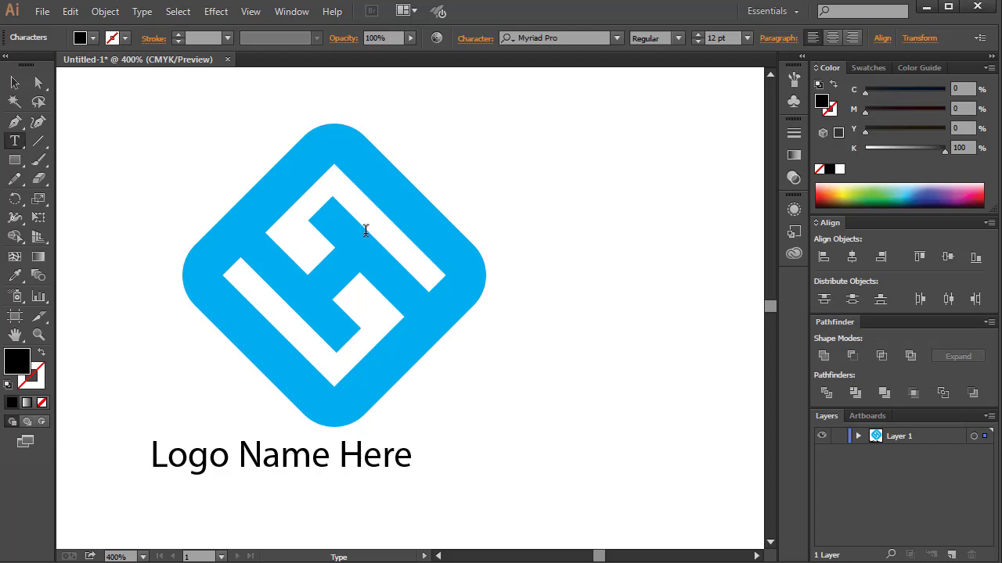
left_click(14, 82)
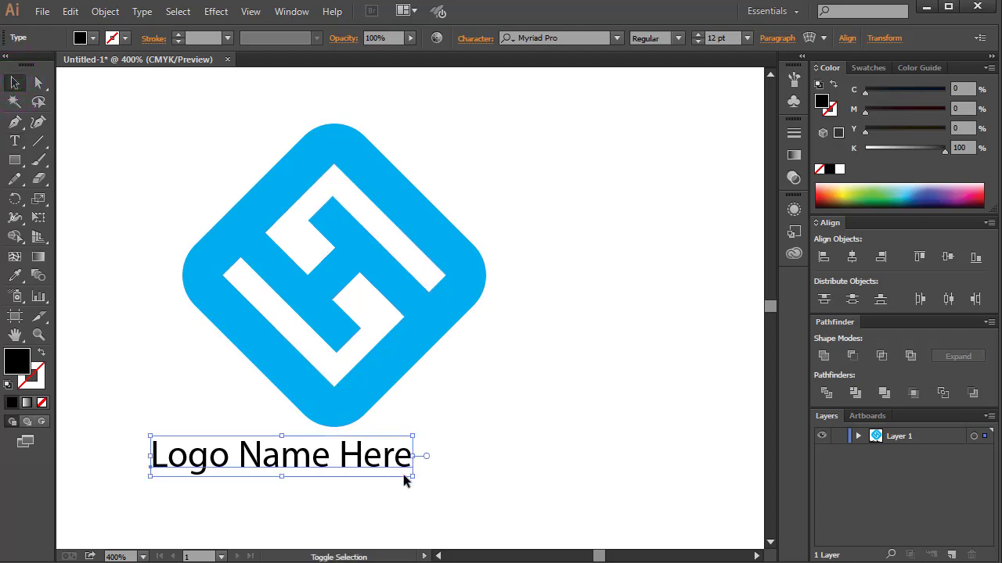
left_click_drag(403, 474, 494, 537)
left_click_drag(457, 467, 448, 468)
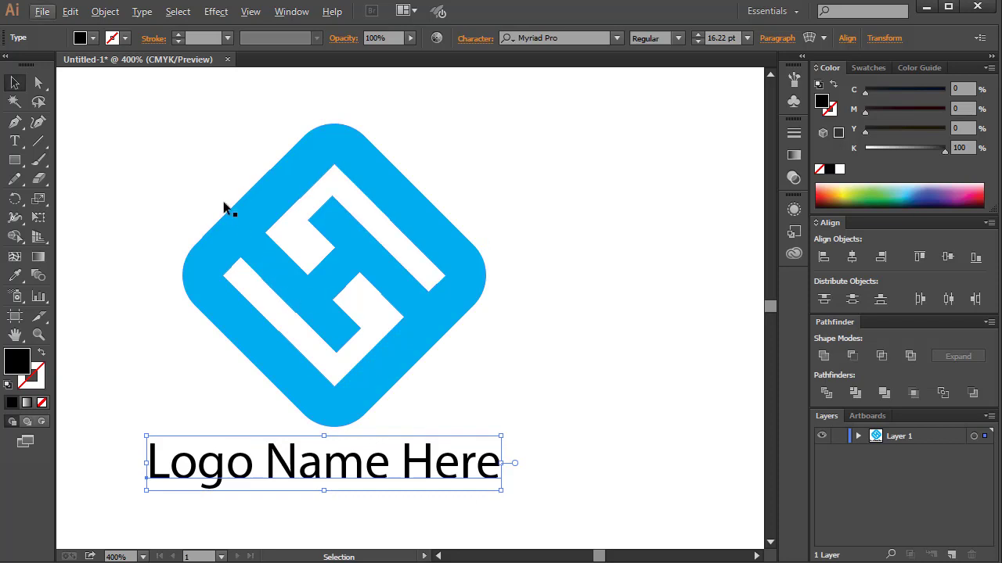
Scale the diamond down above the text's middle and move the text up to sit close beneath it
left_click_drag(170, 168, 398, 351)
left_click_drag(485, 124, 420, 191)
left_click_drag(394, 308, 425, 329)
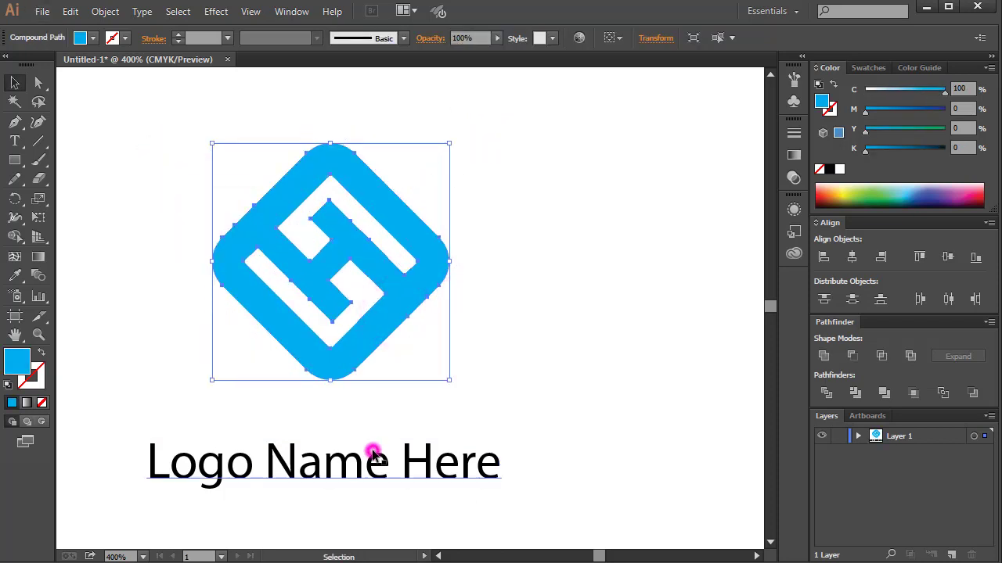
left_click_drag(374, 454, 384, 417)
left_click(403, 493)
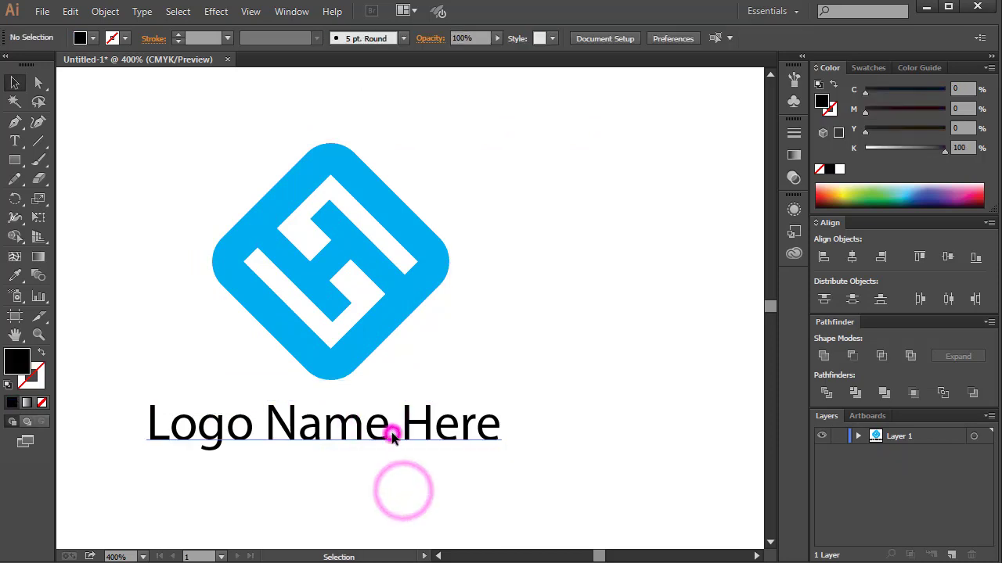
Convert the logo name text to UPPERCASE and shift it slightly left to centre it under the diamond
left_click(391, 427)
left_click(99, 13)
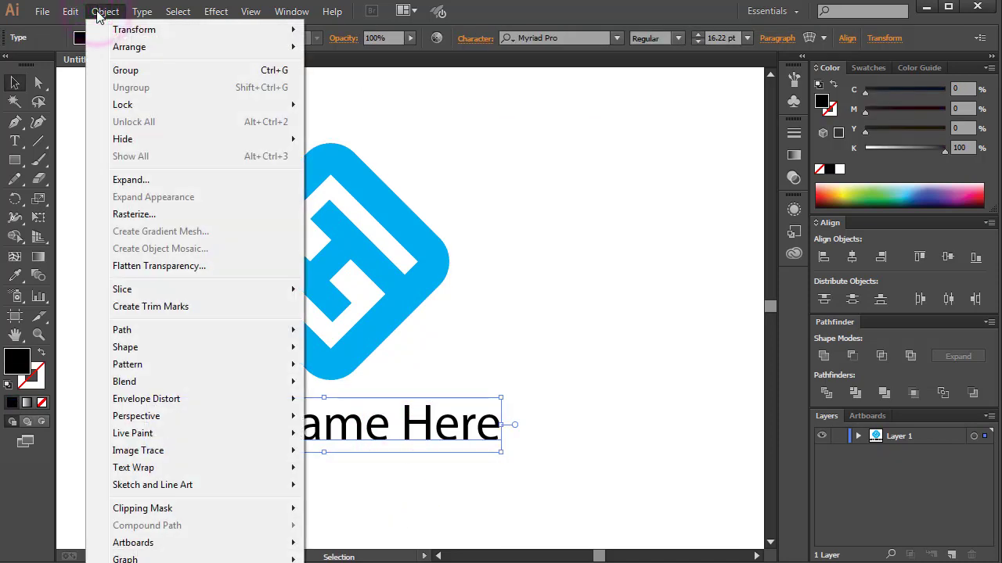
mouse_move(154, 11)
left_click(165, 237)
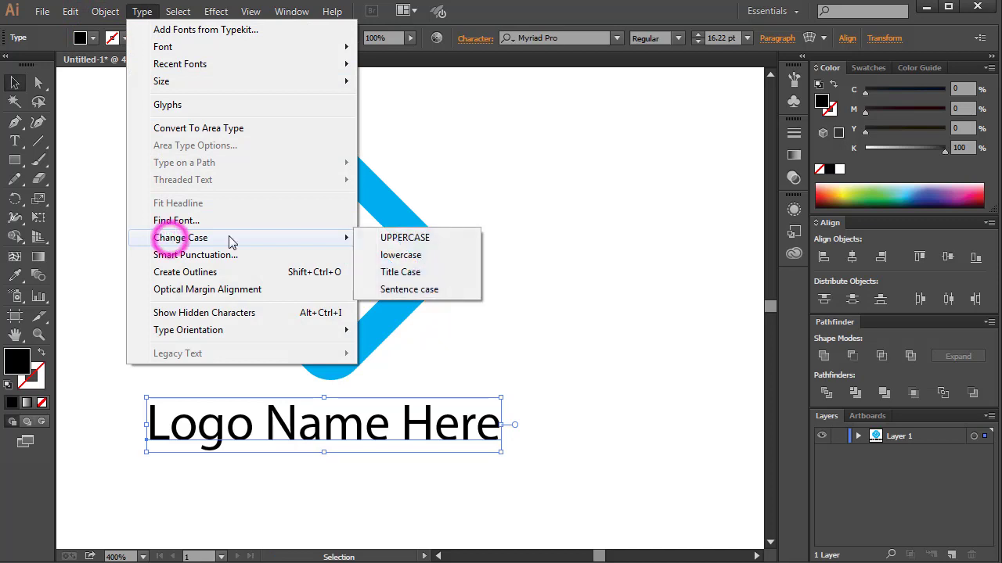
left_click(397, 237)
left_click_drag(414, 426, 402, 432)
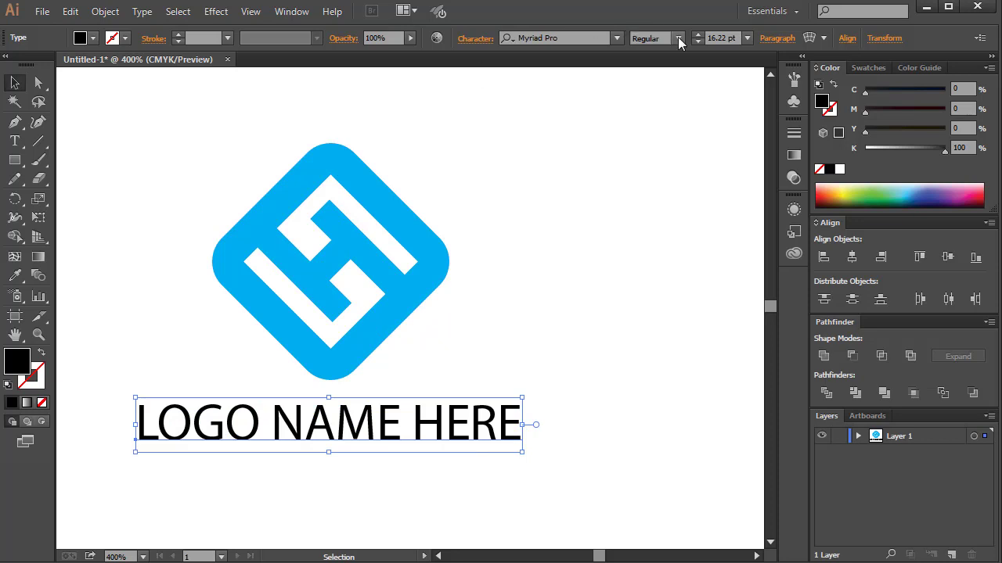
Set the logo name's font to Palatino Linotype Bold at 12.77 pt
left_click(678, 39)
left_click(593, 37)
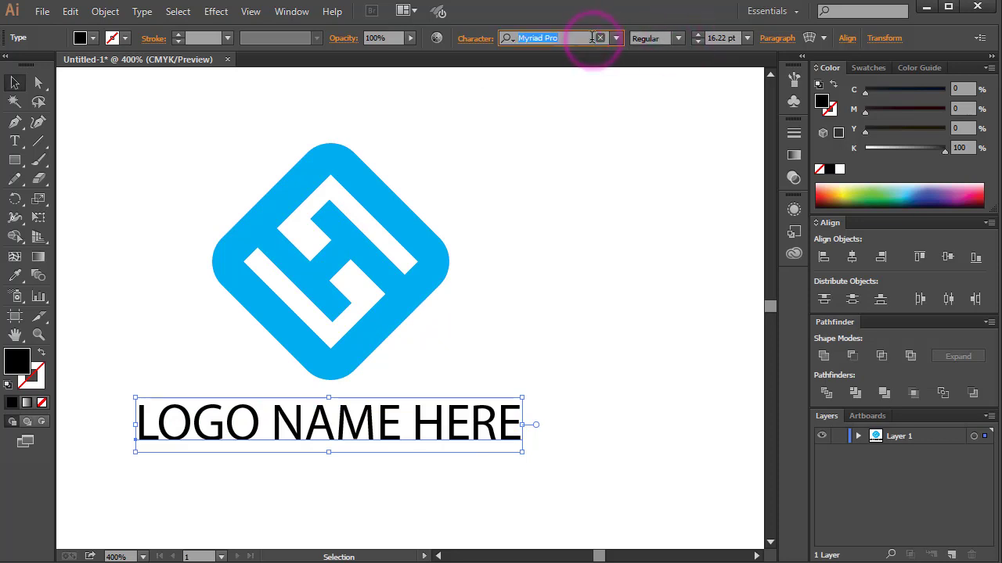
key("Down")
key("Down")
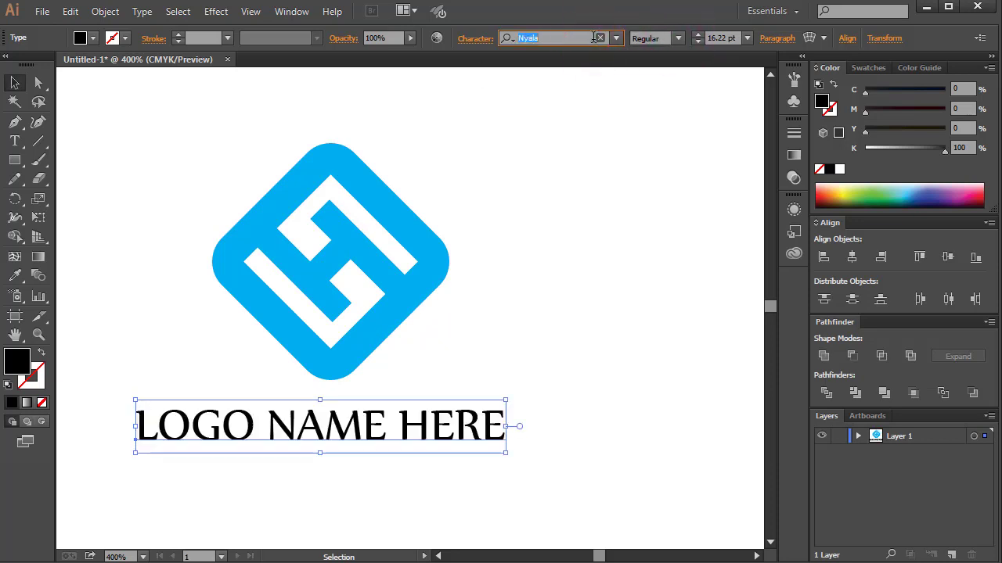
left_click(679, 38)
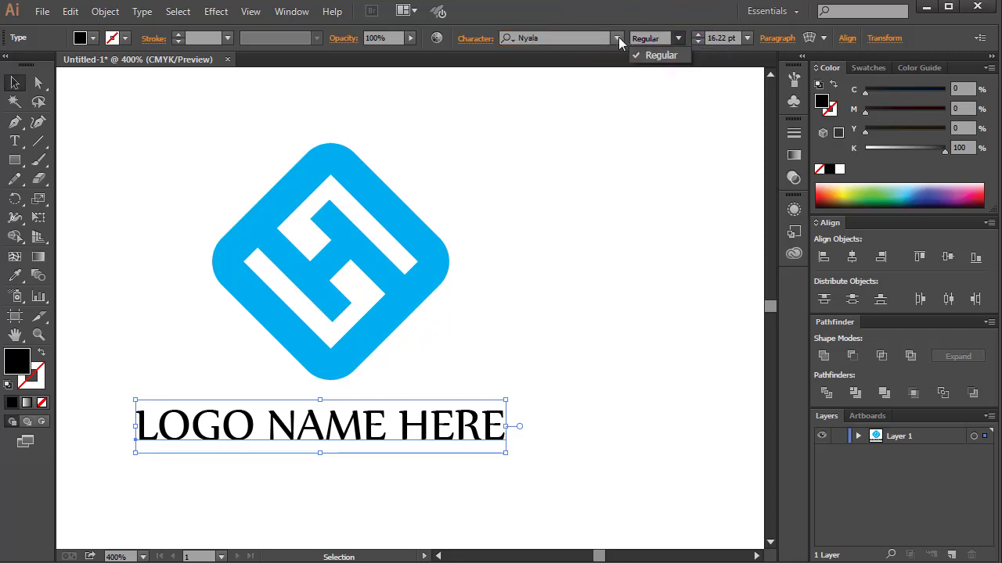
Duplicate the logo name text directly below itself and replace the copy's wording with "Company Slogan"
left_click_drag(436, 425, 430, 477)
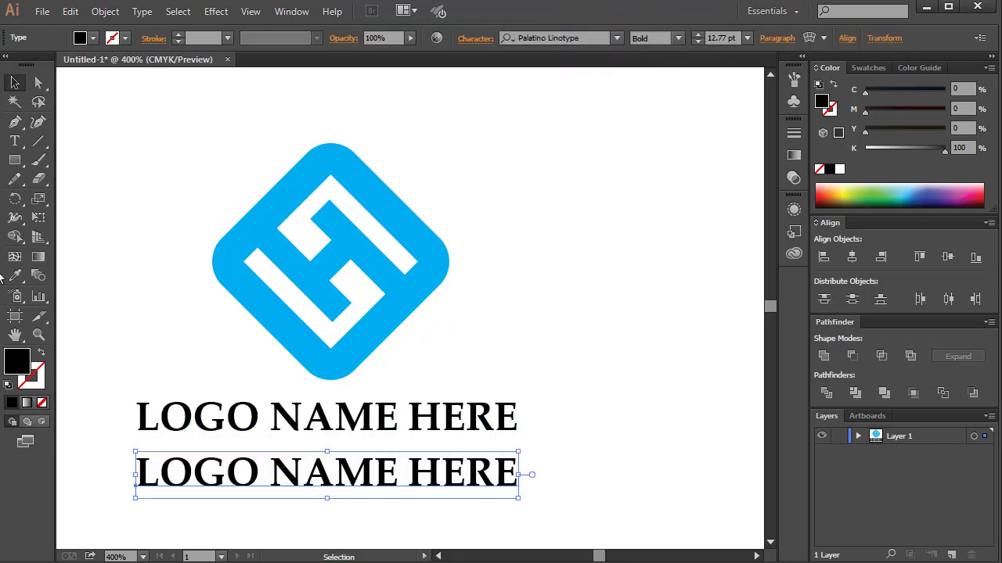
left_click(15, 140)
left_click_drag(515, 470, 99, 440)
key("Delete")
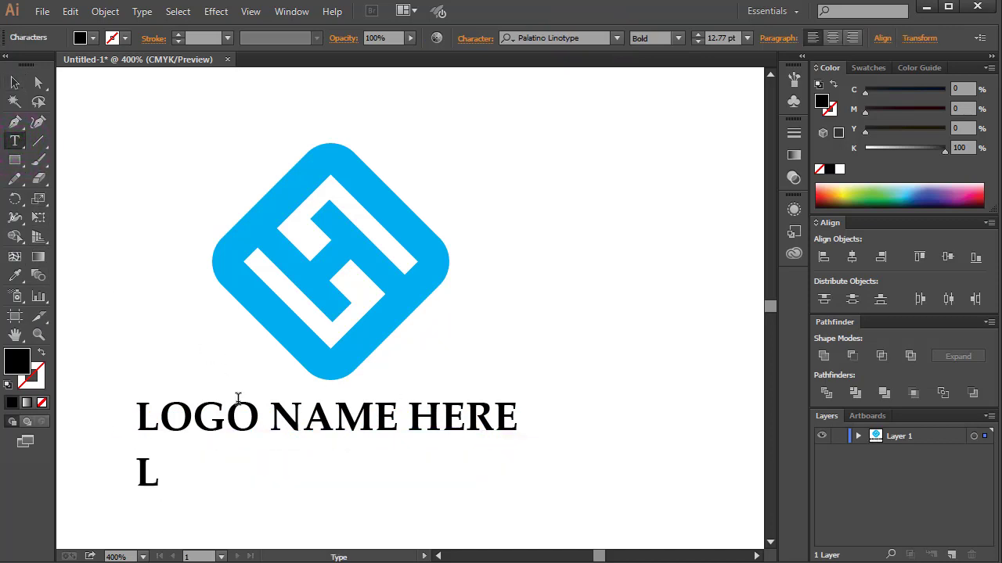
type("Logo")
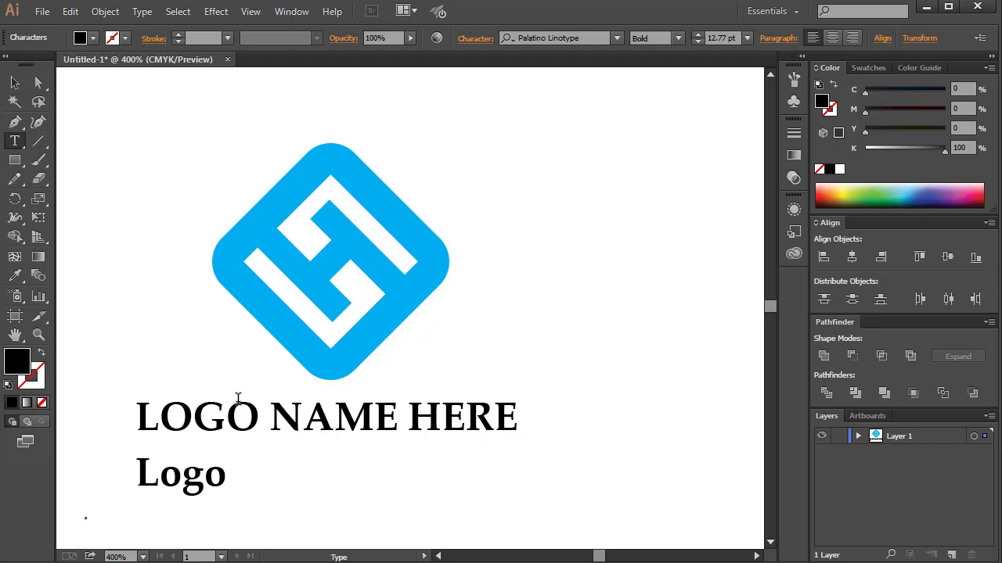
key("BackSpace")
key("BackSpace")
key("BackSpace")
key("BackSpace")
type("C")
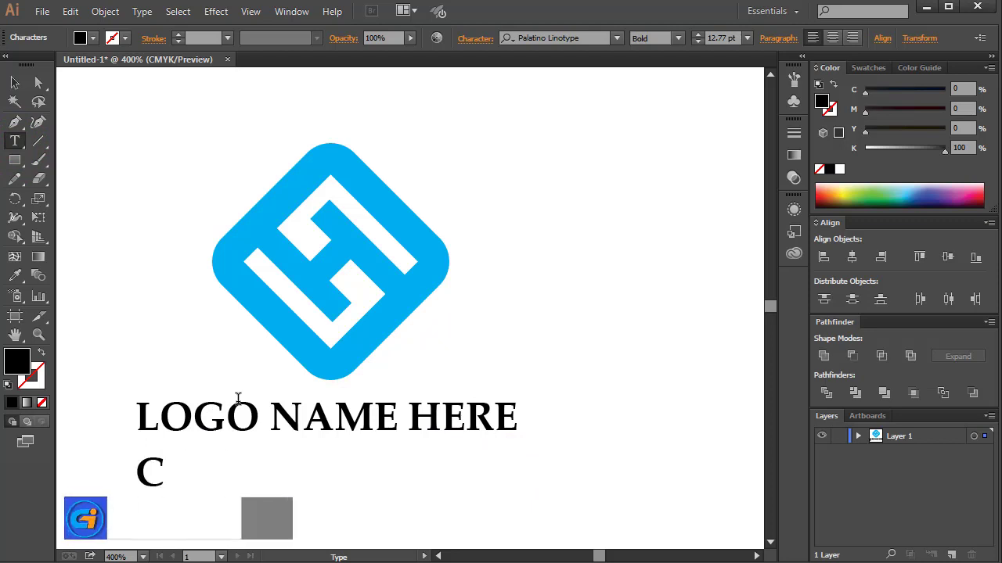
type("ompany Slogan")
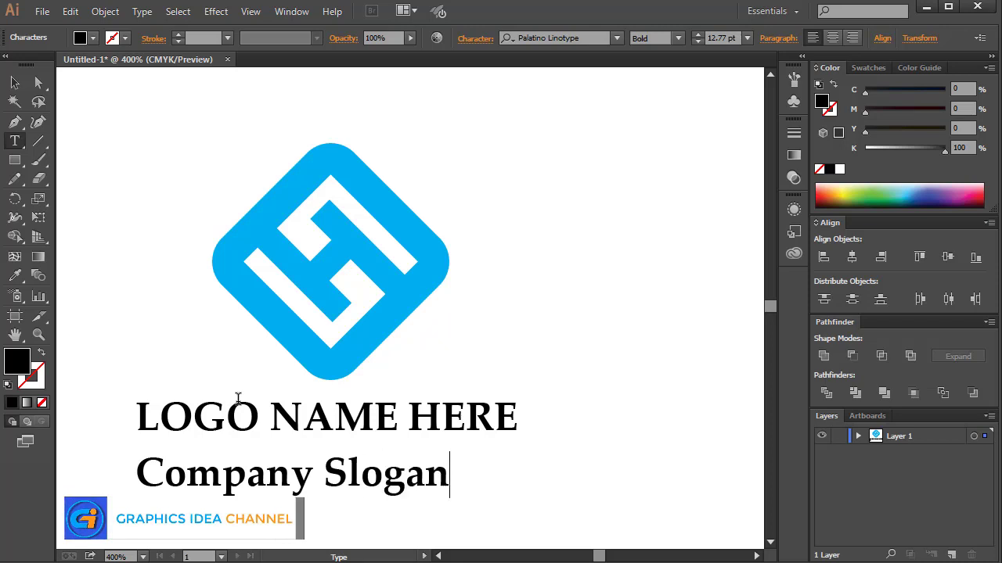
Scale the slogan text down to 11.84 pt and move it up closer to the logo name
left_click(16, 83)
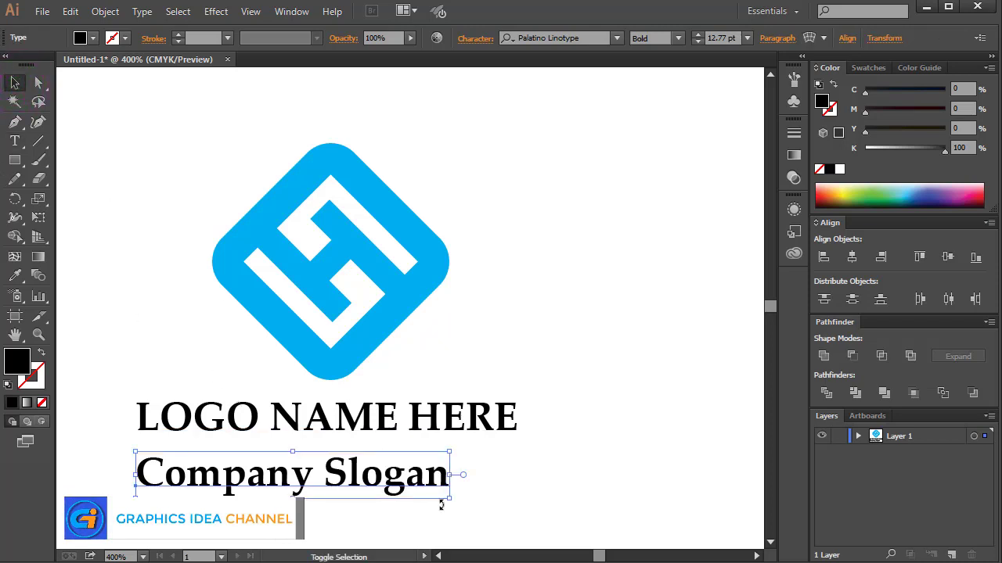
left_click_drag(450, 498, 427, 386)
scroll(425, 384, "up", 5)
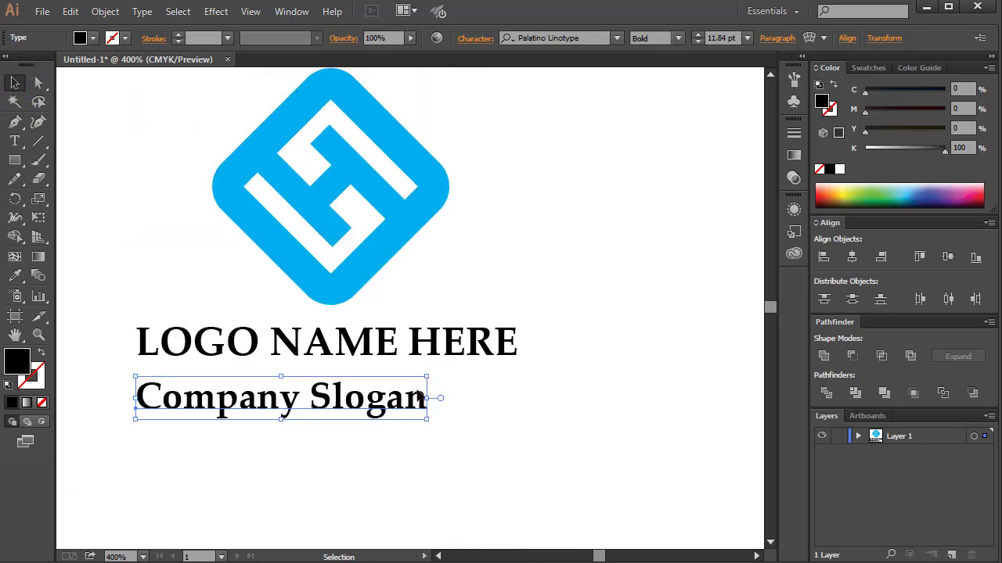
left_click_drag(375, 415, 378, 407)
left_click(385, 437)
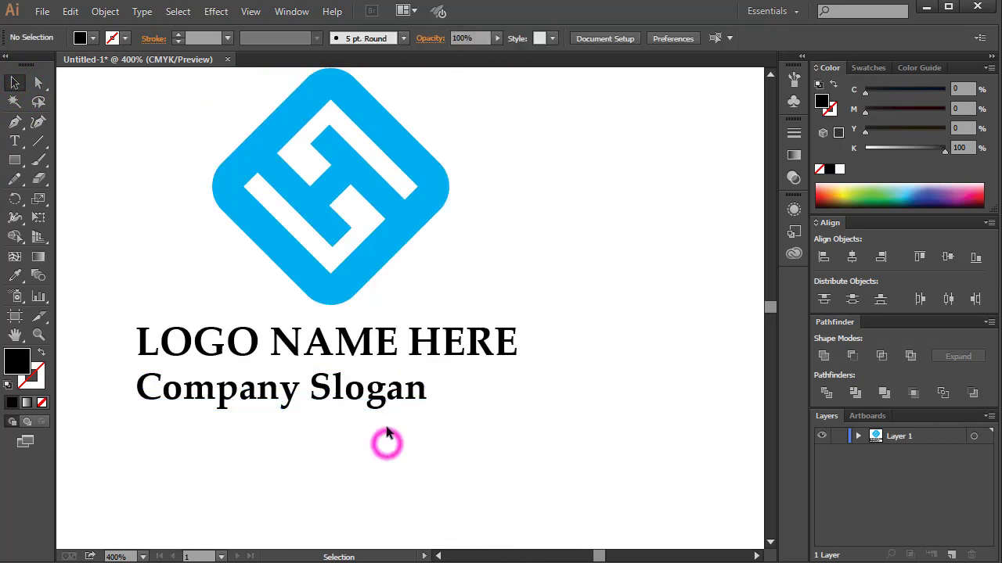
Increase the slogan's character tracking to 161 so the line spreads nearly as wide as the logo name
left_click(380, 384)
key("ctrl+t")
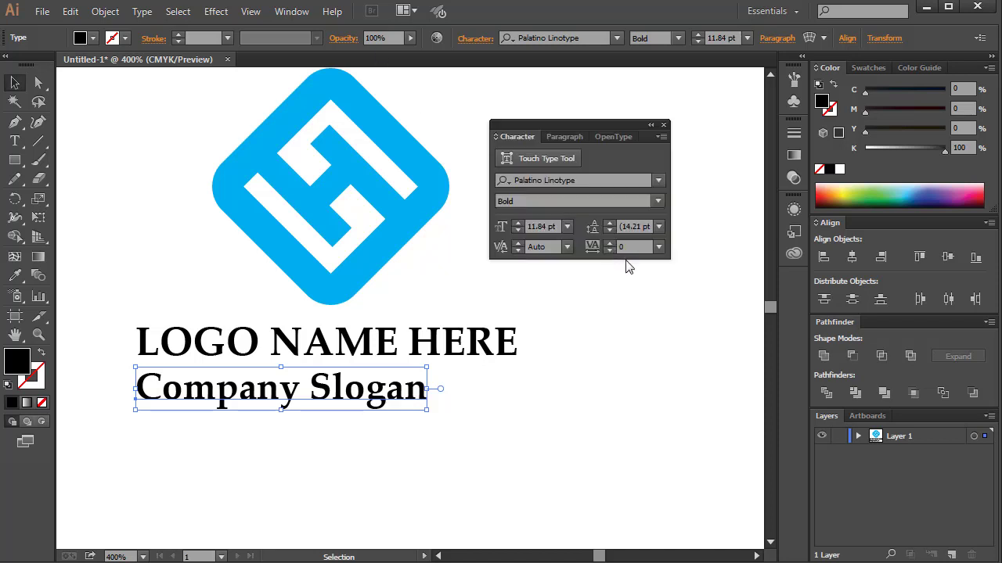
left_click(634, 247)
key("Up")
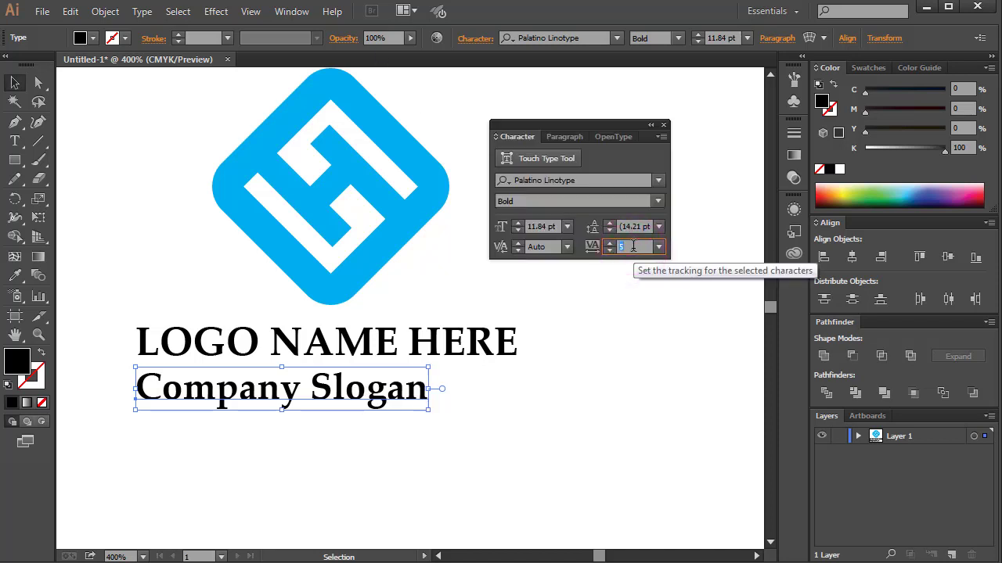
key("Up")
key("Up")
key("Up")
key("Up")
key("Up")
key("Up")
key("Up")
key("Up")
key("Up")
key("Up")
key("Up")
key("Up")
key("Up")
key("Up")
key("Up")
key("Up")
key("Up")
key("Up")
key("Up")
key("Up")
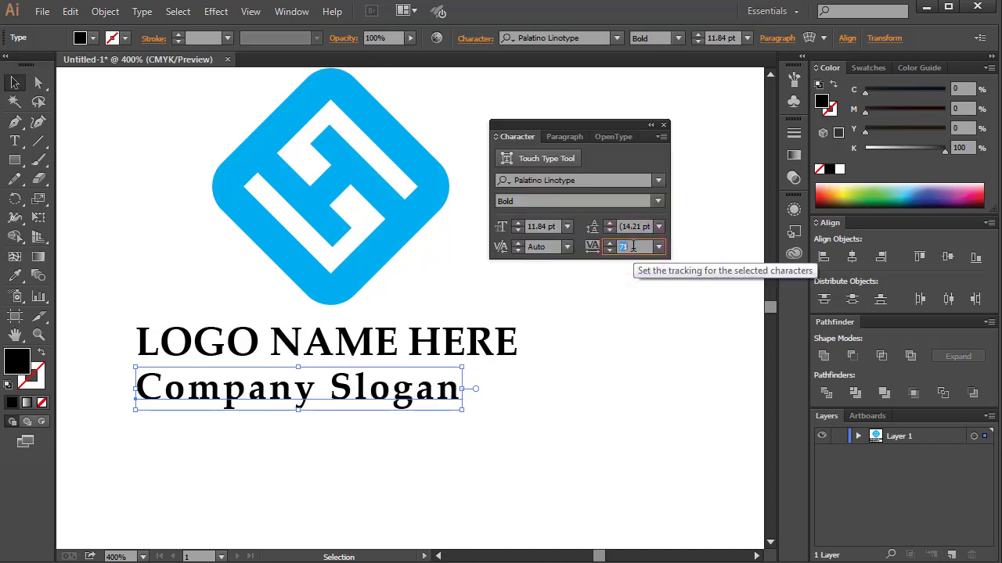
key("Up")
key("Up")
key("Up")
key("Up")
key("Up")
key("Up")
key("Up")
key("Up")
key("Up")
key("Up")
key("Up")
key("Up")
key("Up")
key("Up")
key("Up")
key("Up")
key("Up")
key("Up")
key("Up")
key("Up")
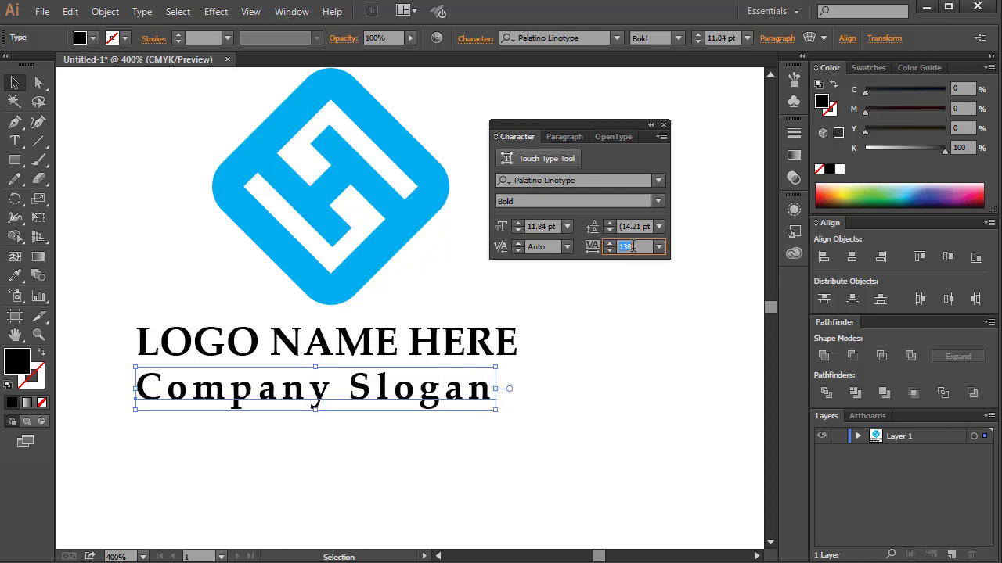
key("Up")
key("Up")
key("Up")
key("Up")
key("Up")
key("Up")
key("Up")
key("Up")
key("Up")
key("Up")
key("Up")
key("Up")
key("Up")
key("Up")
key("Up")
key("Up")
key("Up")
key("Up")
key("Up")
key("Up")
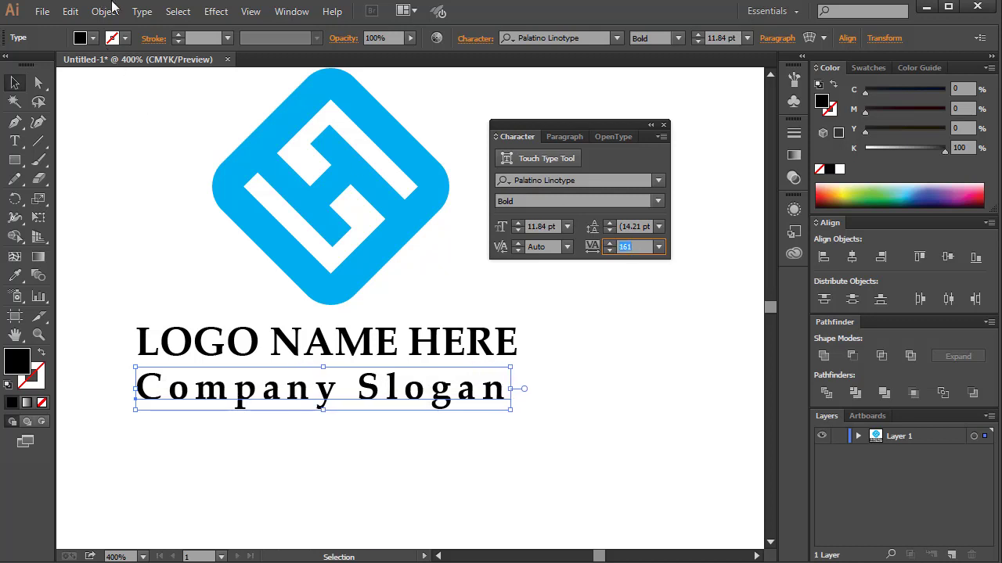
Convert the slogan text to uppercase and scale it down to 8.6 pt
left_click(142, 11)
mouse_move(186, 237)
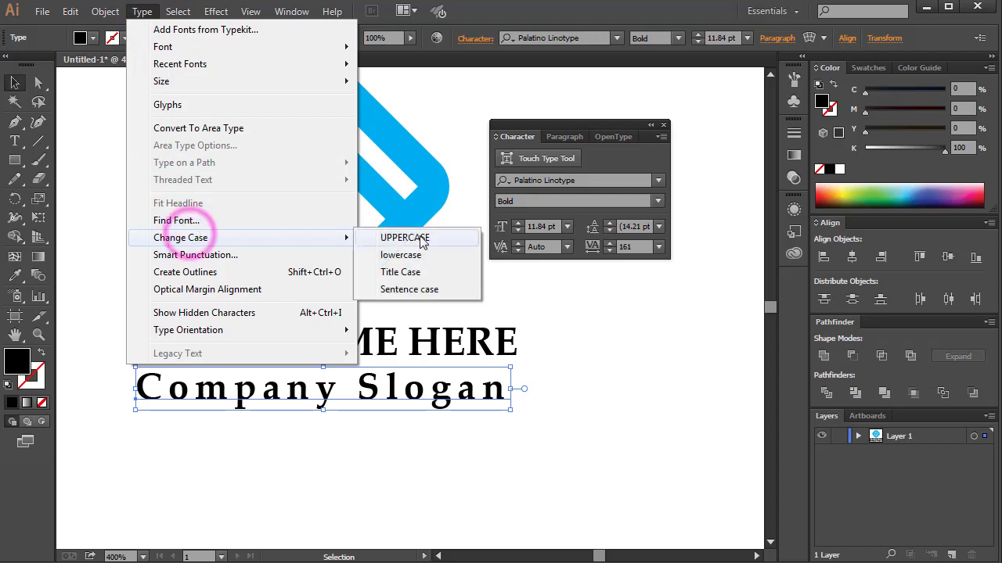
left_click(422, 238)
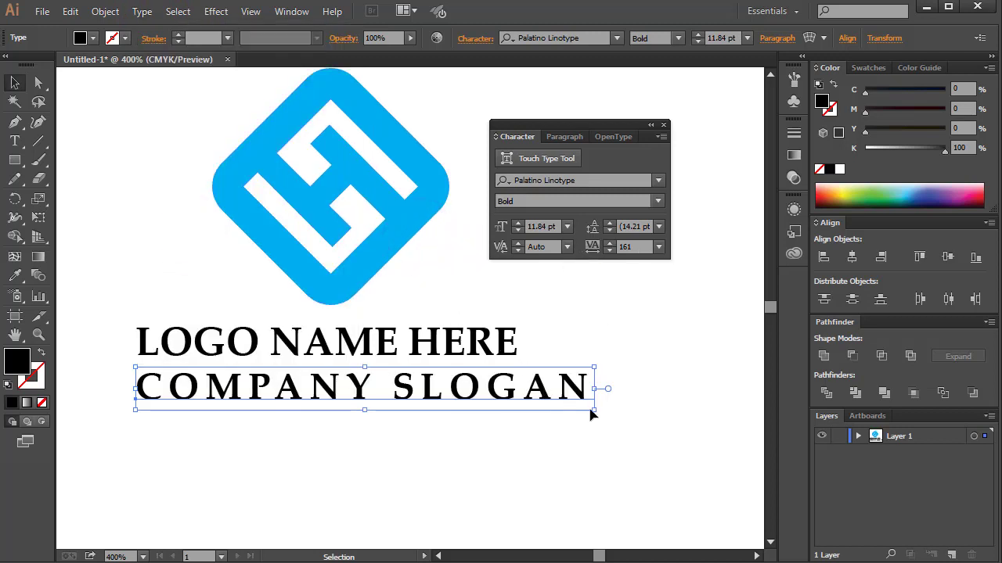
left_click_drag(594, 412, 584, 404)
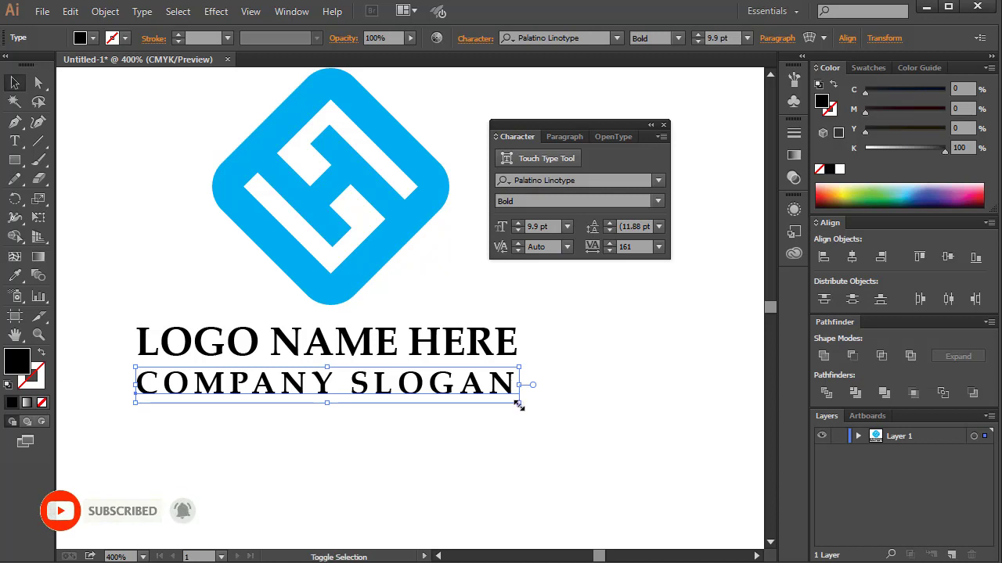
left_click_drag(520, 403, 491, 398)
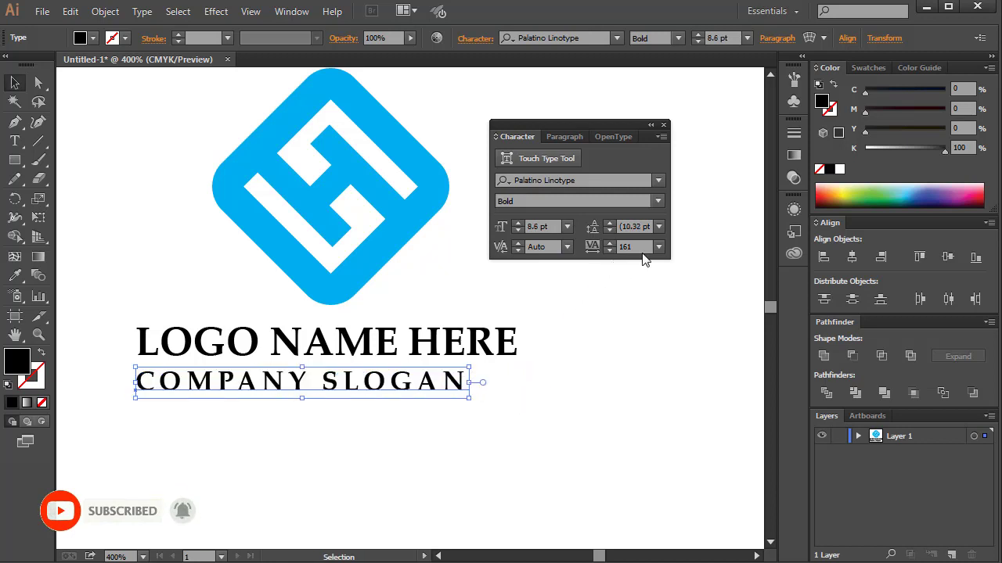
Increase the slogan's character tracking to 319 so the line spreads about as wide as the logo name
key("Up")
key("Up")
key("Up")
key("Up")
key("Up")
key("Up")
key("Up")
key("Up")
key("Up")
key("Up")
key("Up")
key("Up")
key("Up")
key("Up")
key("Up")
key("Up")
key("Up")
key("Up")
key("Up")
key("Up")
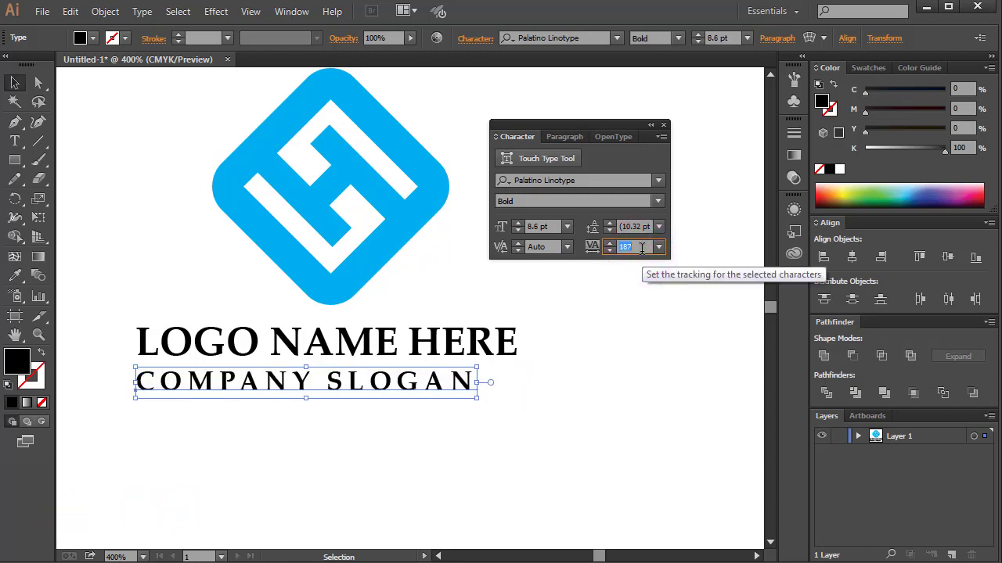
key("Up")
key("Up")
key("Up")
key("Up")
key("Up")
key("Up")
key("Up")
key("Up")
key("Up")
key("Up")
key("Up")
key("Up")
key("Up")
key("Up")
key("Up")
key("Up")
key("Up")
key("Up")
key("Up")
key("Up")
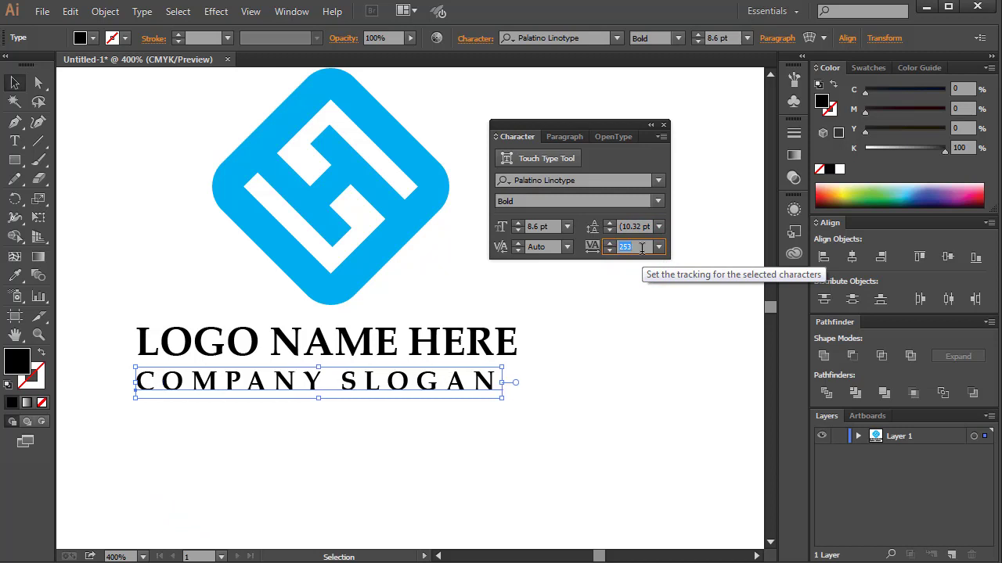
key("Up")
key("Up")
key("Up")
key("Up")
key("Up")
key("Up")
key("Up")
key("Up")
key("Up")
key("Up")
key("Up")
key("Up")
key("Up")
key("Up")
key("Up")
key("Up")
key("Up")
key("Up")
key("Up")
key("Up")
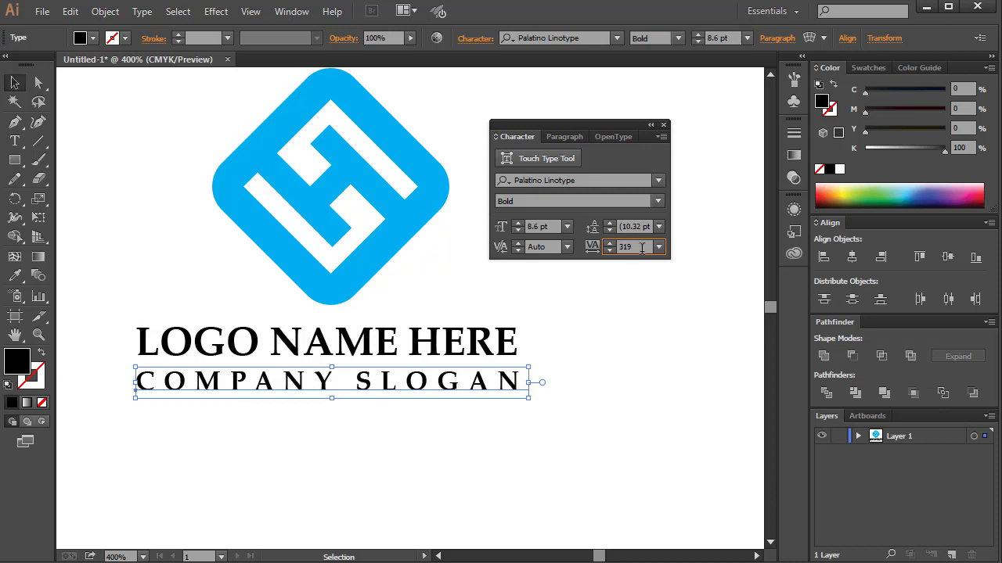
left_click(663, 127)
left_click(641, 188)
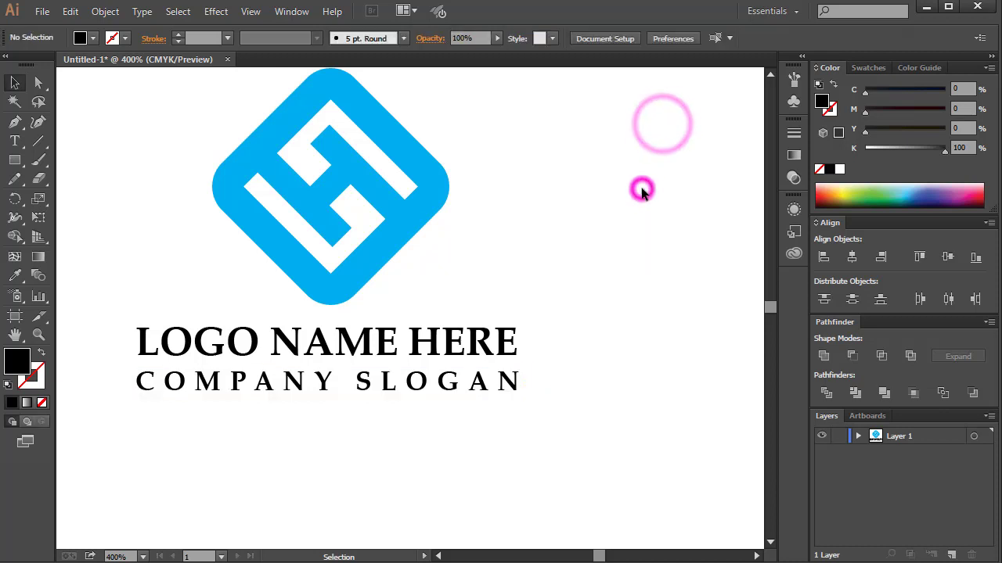
Nudge the slogan text slightly left to centre it beneath the logo name
left_click(515, 391)
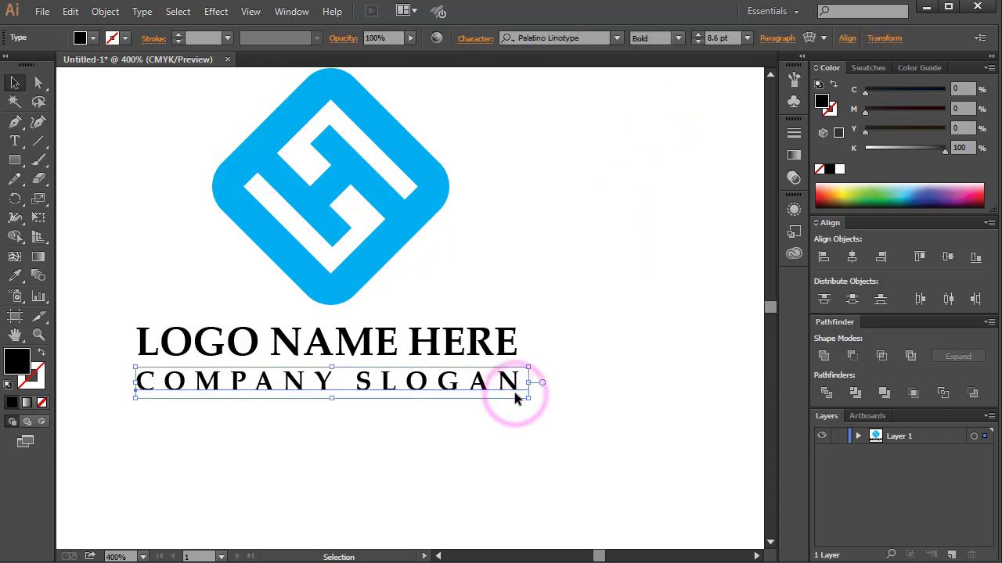
key("Left")
left_click(516, 416)
left_click(511, 390)
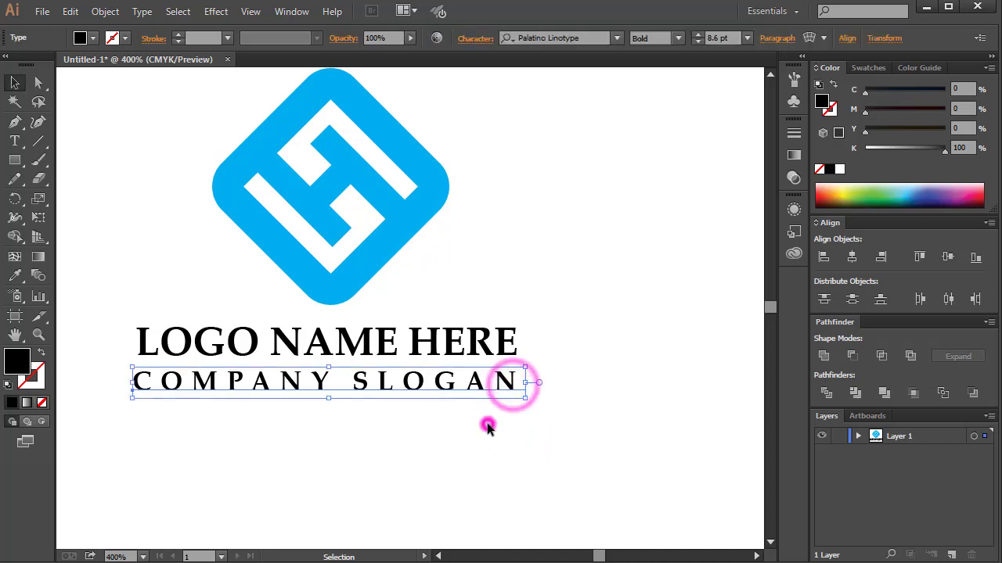
left_click(488, 420)
Fill the logo name text with the dark grey swatch C=0 M=0 Y=0 K=70
scroll(414, 372, "up", 1)
left_click(393, 360)
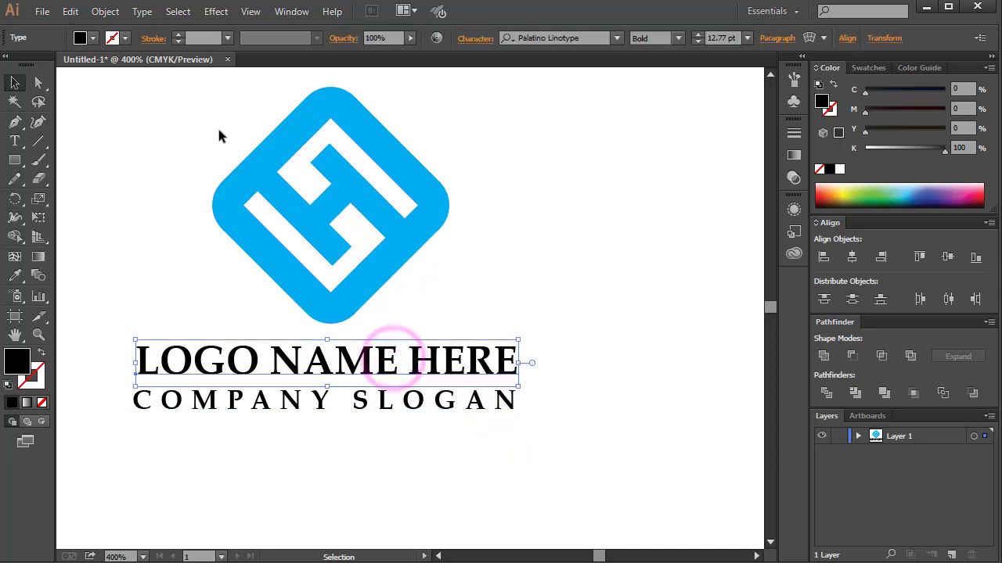
left_click(93, 38)
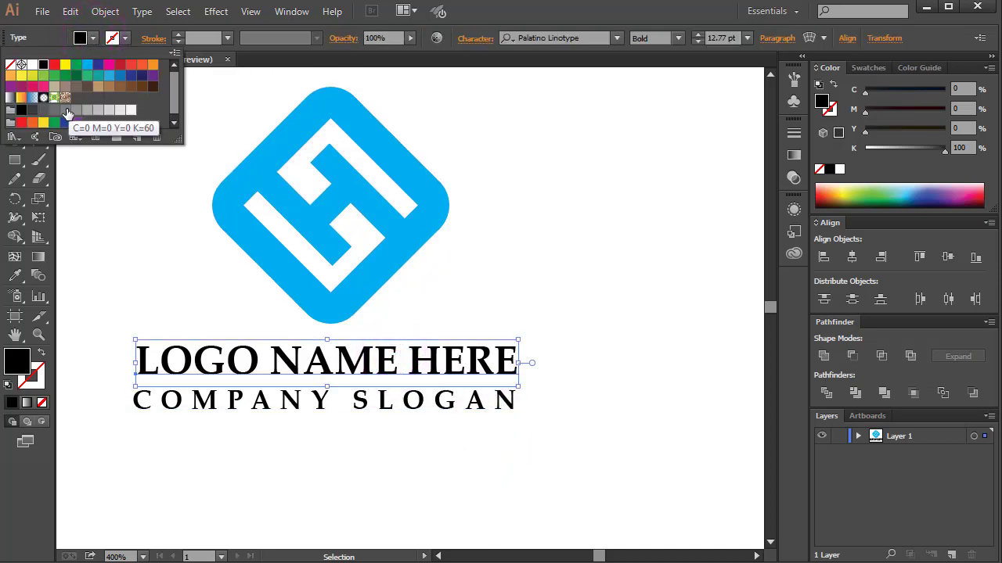
left_click(55, 111)
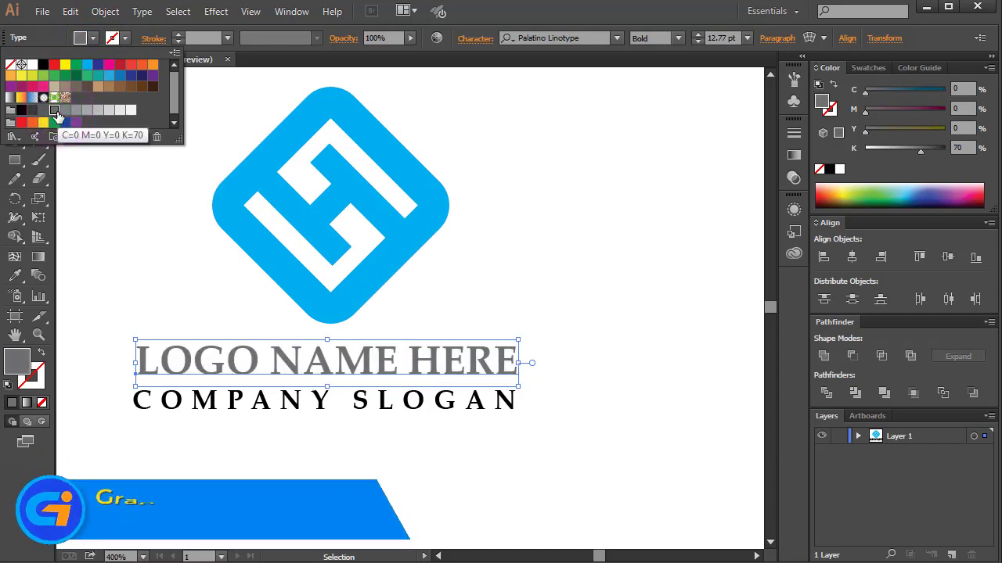